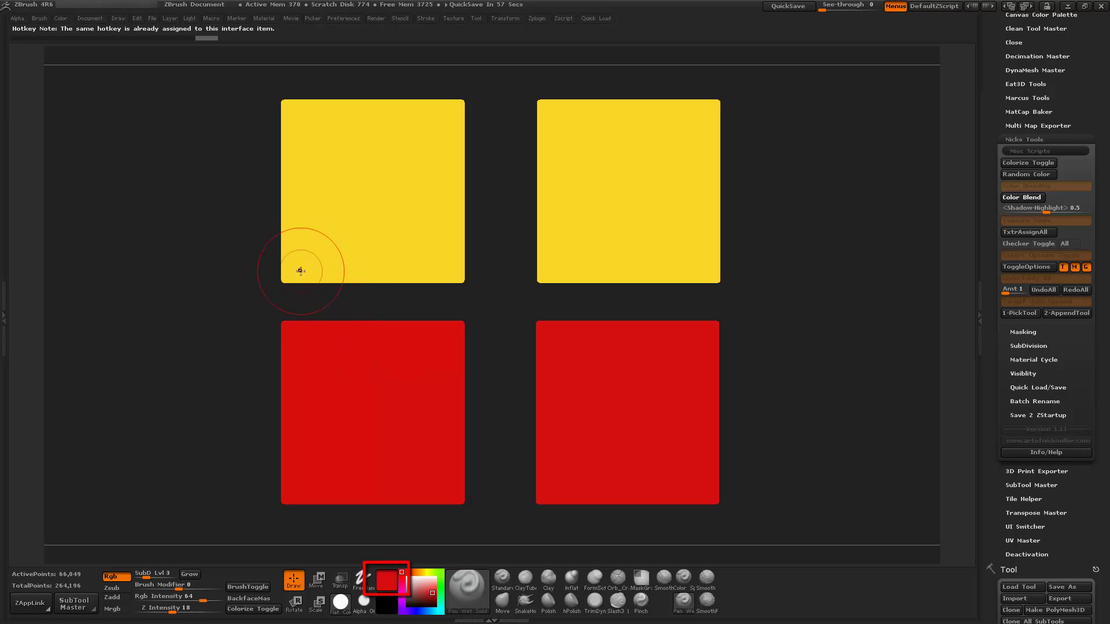
- Paint stacked horizontal bands up the upper-left yellow square, starting with red and using Color Blend to shift the bands toward yellow
{"action": "key", "text": "s"}
{"action": "left_click_drag", "start_coordinate": [284, 271], "coordinate": [480, 281]}
{"action": "key", "text": "c"}
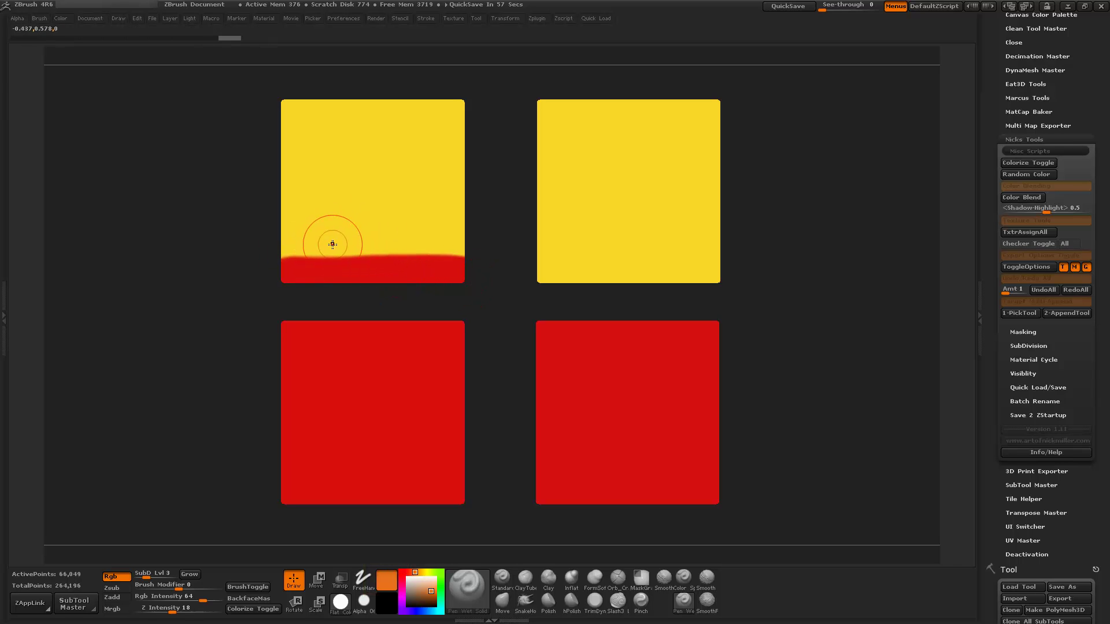
{"action": "left_click_drag", "start_coordinate": [284, 249], "coordinate": [459, 247]}
{"action": "key", "text": "c"}
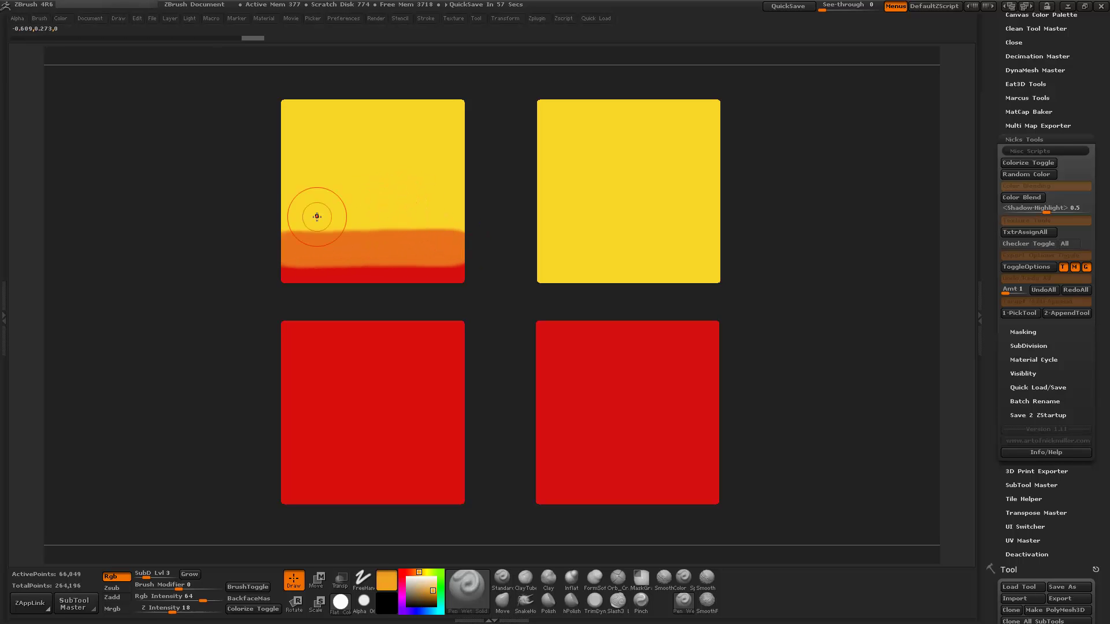
{"action": "left_click_drag", "start_coordinate": [293, 220], "coordinate": [463, 226]}
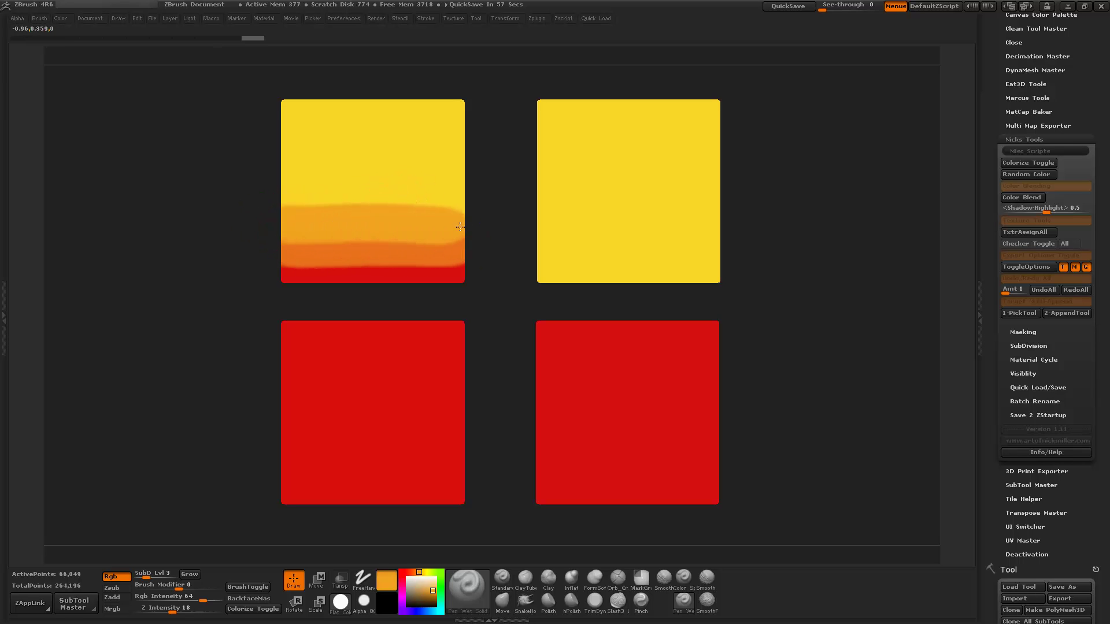
{"action": "left_click_drag", "start_coordinate": [286, 191], "coordinate": [462, 190]}
{"action": "key", "text": "c"}
{"action": "left_click_drag", "start_coordinate": [281, 164], "coordinate": [463, 169]}
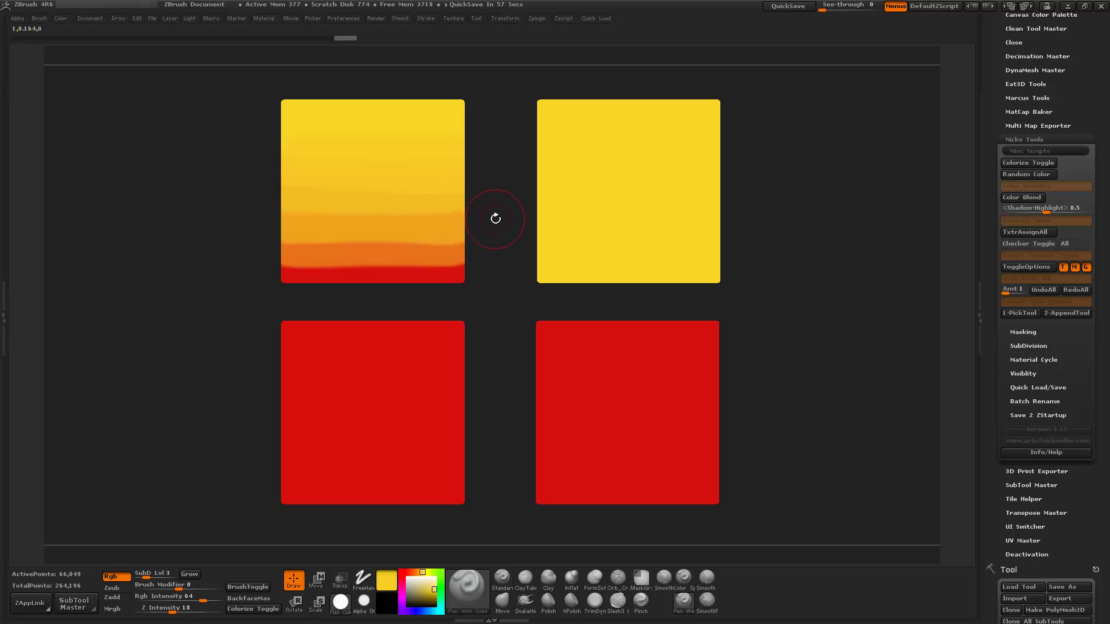
- Paint horizontal bands down the lower-left red square, starting with yellow and using Color Blend to shift them toward red
{"action": "left_click", "coordinate": [396, 348], "text": "alt"}
{"action": "mouse_move", "coordinate": [288, 325]}
{"action": "left_mouse_down"}
{"action": "mouse_move", "coordinate": [438, 323]}
{"action": "mouse_move", "coordinate": [268, 330]}
{"action": "mouse_move", "coordinate": [471, 358]}
{"action": "left_mouse_up"}
{"action": "key", "text": "c"}
{"action": "key", "text": "c"}
{"action": "left_click_drag", "start_coordinate": [283, 384], "coordinate": [476, 386]}
{"action": "key", "text": "c"}
{"action": "left_click_drag", "start_coordinate": [283, 415], "coordinate": [471, 417]}
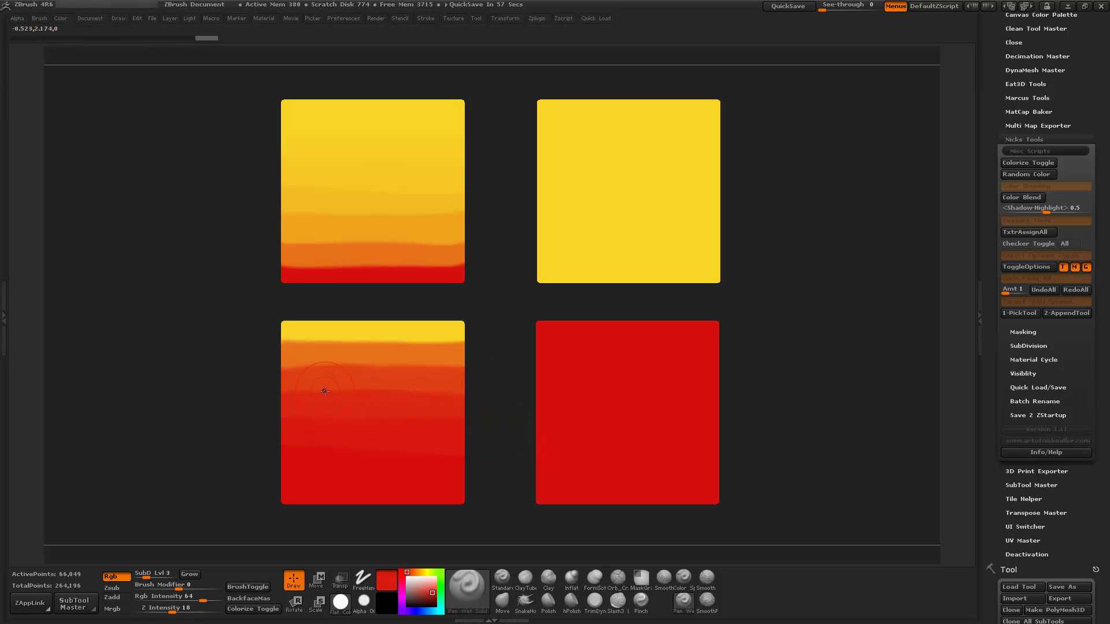
- Set the Shadow-Highlight blend to 0.3563 and paint the first darkened bands across the lower part of the upper-right yellow square
{"action": "key", "text": "c"}
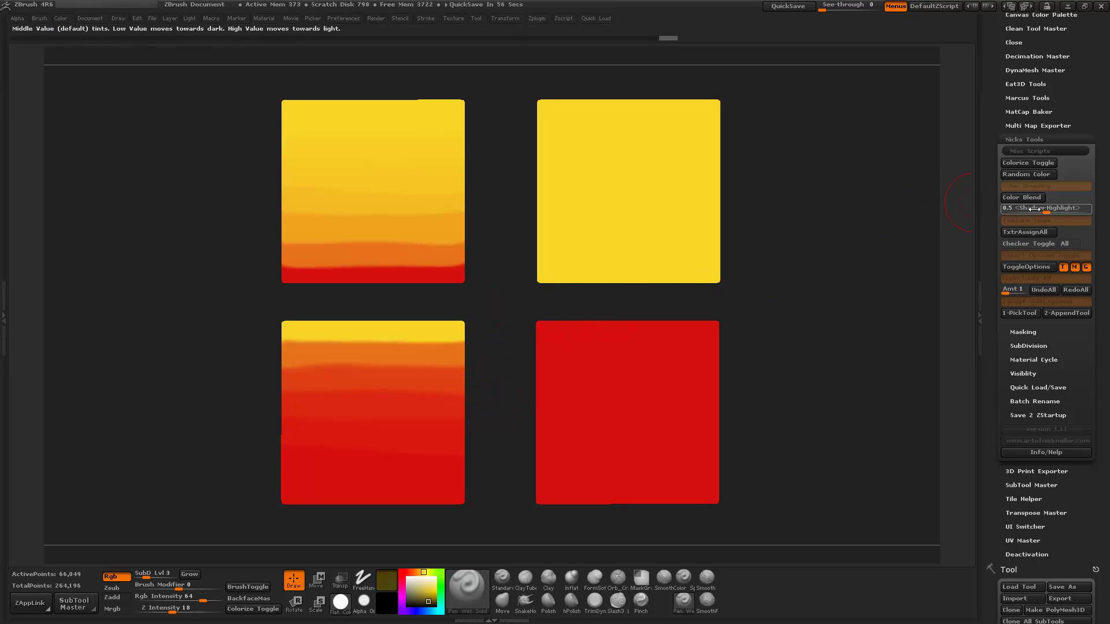
{"action": "left_click_drag", "start_coordinate": [1041, 212], "coordinate": [1026, 212]}
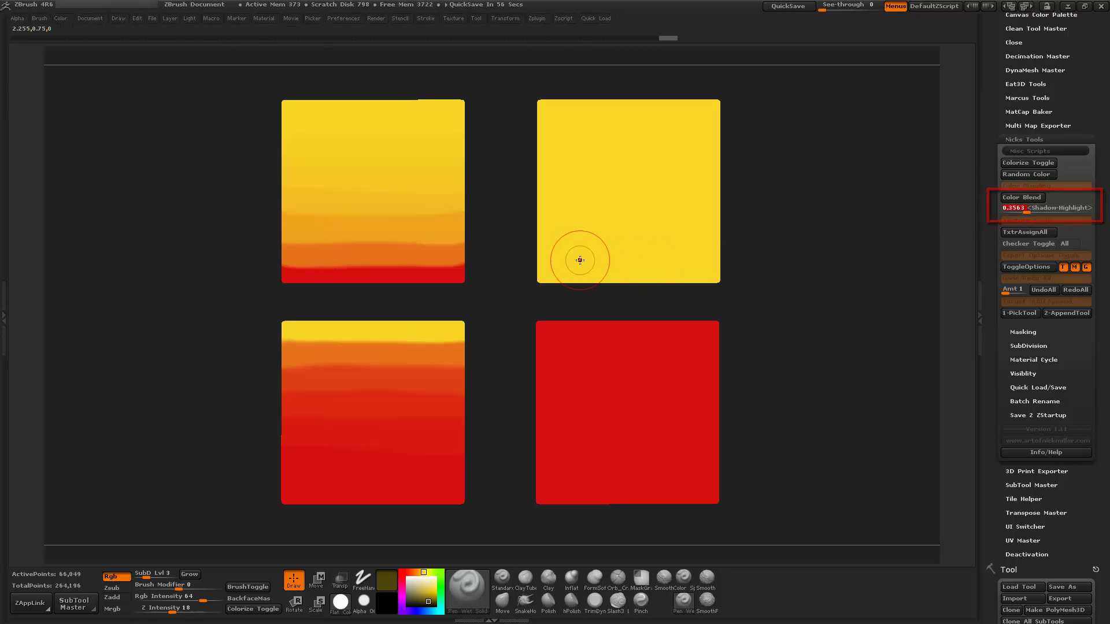
{"action": "key", "text": "c"}
{"action": "left_click_drag", "start_coordinate": [548, 254], "coordinate": [720, 253]}
{"action": "key", "text": "c"}
{"action": "mouse_move", "coordinate": [540, 228]}
{"action": "left_mouse_down"}
{"action": "mouse_move", "coordinate": [716, 230]}
{"action": "mouse_move", "coordinate": [540, 199]}
{"action": "mouse_move", "coordinate": [723, 202]}
{"action": "left_mouse_up"}
- Lower the Shadow-Highlight blend to 0.2 and paint progressively darker bands up to the top of the upper-right square
{"action": "left_click_drag", "start_coordinate": [1026, 212], "coordinate": [1011, 212]}
{"action": "mouse_move", "coordinate": [541, 182]}
{"action": "left_mouse_down"}
{"action": "mouse_move", "coordinate": [737, 185]}
{"action": "mouse_move", "coordinate": [637, 163]}
{"action": "mouse_move", "coordinate": [726, 164]}
{"action": "left_mouse_up"}
{"action": "left_click_drag", "start_coordinate": [540, 155], "coordinate": [739, 157]}
{"action": "left_click_drag", "start_coordinate": [541, 128], "coordinate": [722, 125]}
{"action": "left_click_drag", "start_coordinate": [1011, 212], "coordinate": [1005, 212]}
{"action": "mouse_move", "coordinate": [557, 116]}
{"action": "left_mouse_down"}
{"action": "mouse_move", "coordinate": [722, 113]}
{"action": "mouse_move", "coordinate": [540, 107]}
{"action": "mouse_move", "coordinate": [723, 107]}
{"action": "left_mouse_up"}
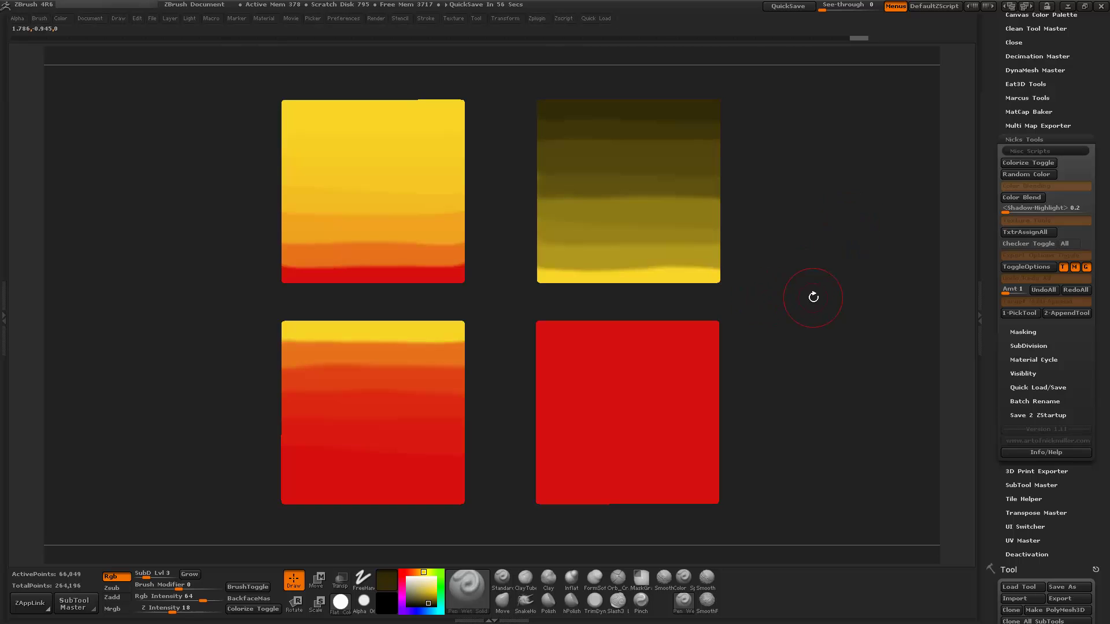
- Raise the Shadow-Highlight blend and paint lighter blended bands across the lower half of the lower-right red square
{"action": "key", "text": "c"}
{"action": "left_click", "coordinate": [662, 389], "text": "alt"}
{"action": "left_click_drag", "start_coordinate": [1009, 209], "coordinate": [1059, 212]}
{"action": "left_click_drag", "start_coordinate": [537, 468], "coordinate": [716, 468]}
{"action": "left_click_drag", "start_coordinate": [537, 439], "coordinate": [718, 438]}
{"action": "left_click_drag", "start_coordinate": [538, 414], "coordinate": [717, 416]}
- Increase the Shadow-Highlight blend further and paint ever lighter bands up to the top edge of the lower-right square
{"action": "left_click_drag", "start_coordinate": [1062, 212], "coordinate": [1076, 213]}
{"action": "left_click_drag", "start_coordinate": [537, 405], "coordinate": [717, 404]}
{"action": "mouse_move", "coordinate": [544, 413]}
{"action": "left_mouse_down"}
{"action": "mouse_move", "coordinate": [718, 405]}
{"action": "mouse_move", "coordinate": [602, 398]}
{"action": "mouse_move", "coordinate": [718, 388]}
{"action": "left_mouse_up"}
{"action": "left_click_drag", "start_coordinate": [534, 376], "coordinate": [718, 376]}
{"action": "left_click_drag", "start_coordinate": [1069, 212], "coordinate": [1076, 213]}
{"action": "left_click_drag", "start_coordinate": [537, 354], "coordinate": [717, 354]}
{"action": "mouse_move", "coordinate": [617, 360]}
{"action": "left_mouse_down"}
{"action": "mouse_move", "coordinate": [537, 368]}
{"action": "mouse_move", "coordinate": [742, 336]}
{"action": "left_mouse_up"}
{"action": "key", "text": "c"}
{"action": "key", "text": "c"}
{"action": "left_click_drag", "start_coordinate": [534, 326], "coordinate": [745, 320]}
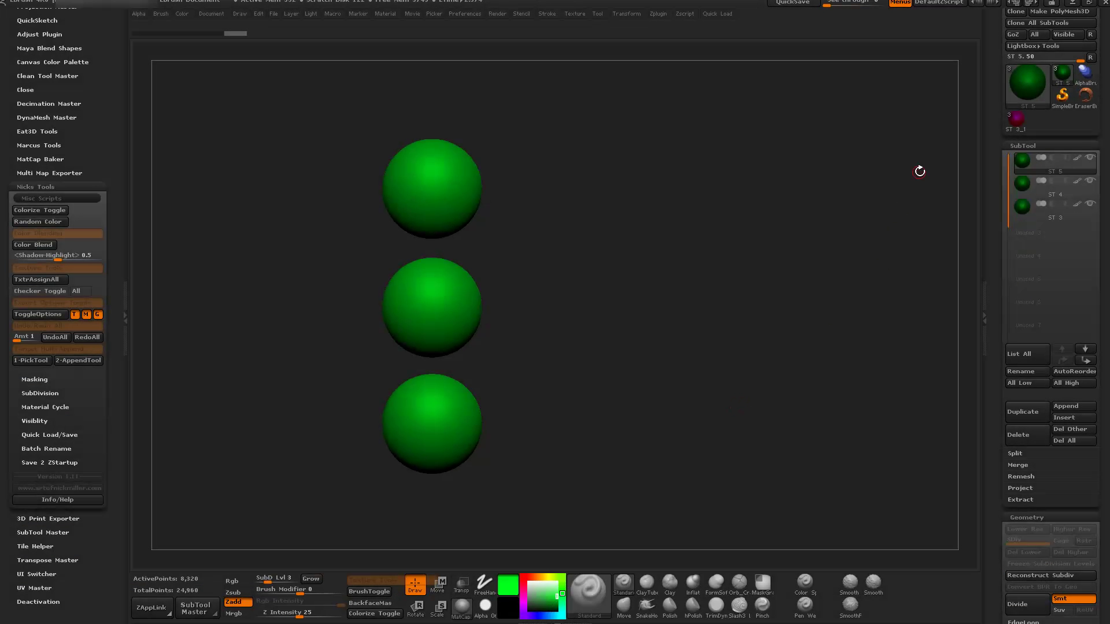
- Pick the green sphere tool as the append target and append the subtools between it and the purple sphere tool
{"action": "left_click", "coordinate": [1015, 124]}
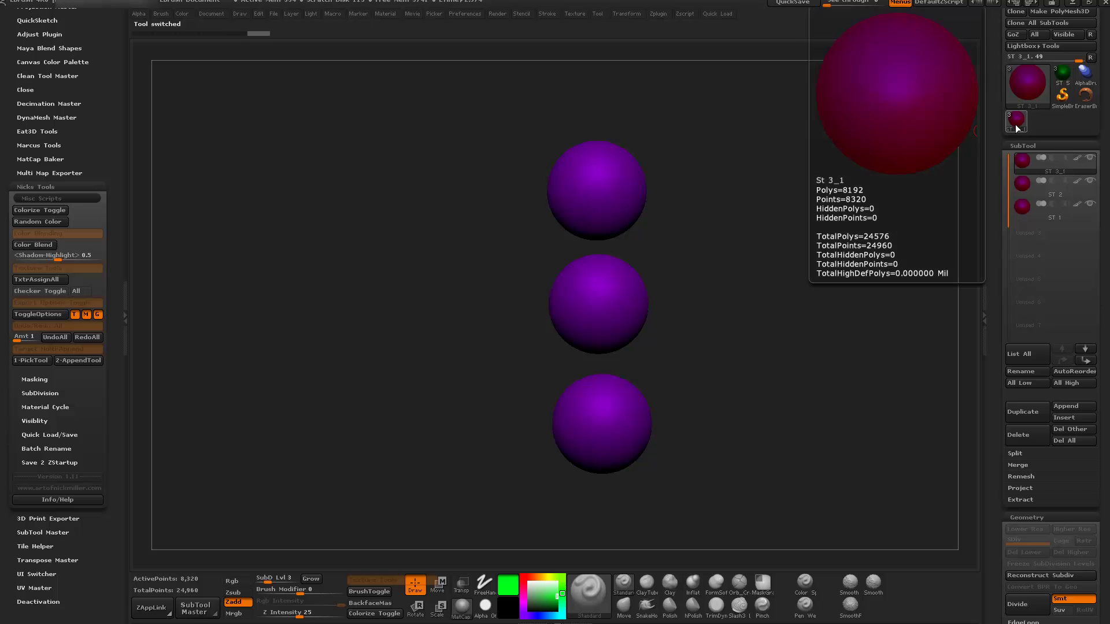
{"action": "left_click", "coordinate": [1066, 78]}
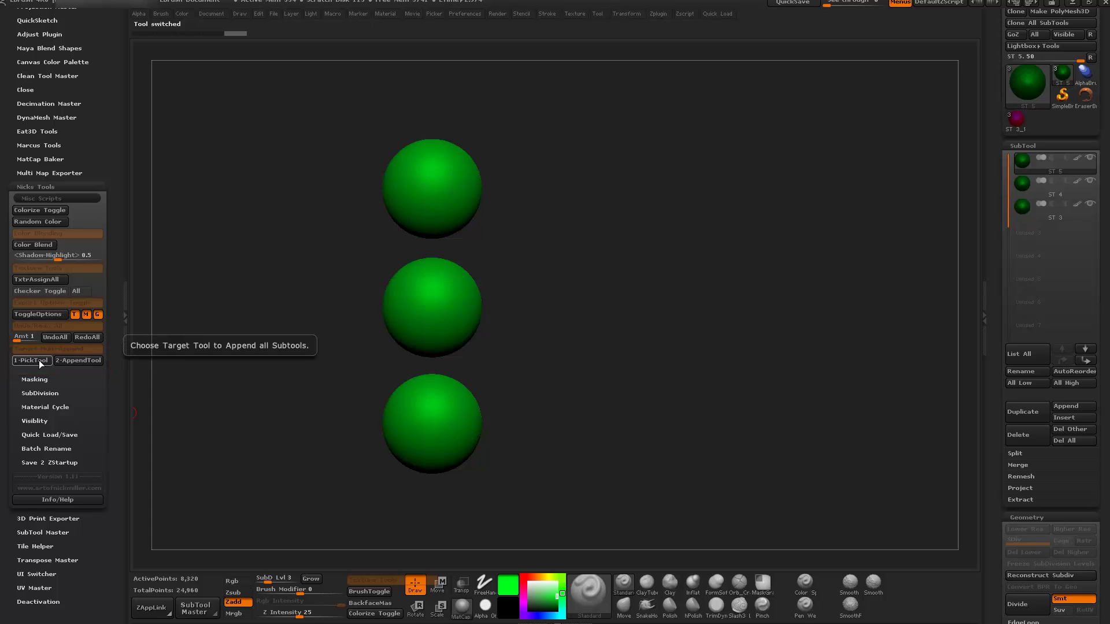
{"action": "left_click", "coordinate": [1015, 120]}
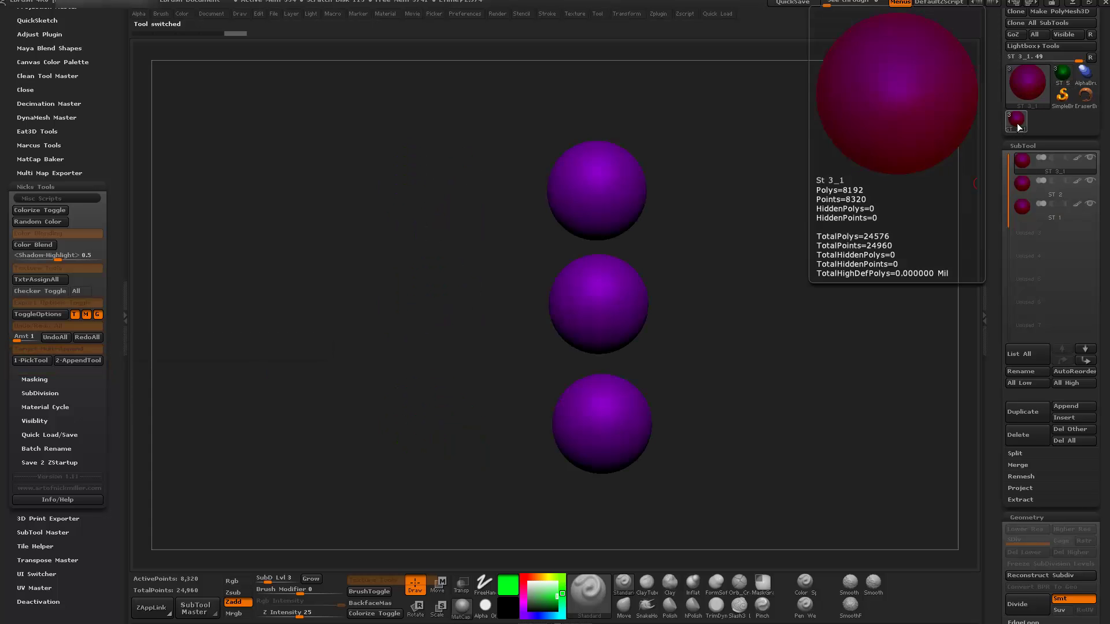
{"action": "left_click", "coordinate": [87, 360]}
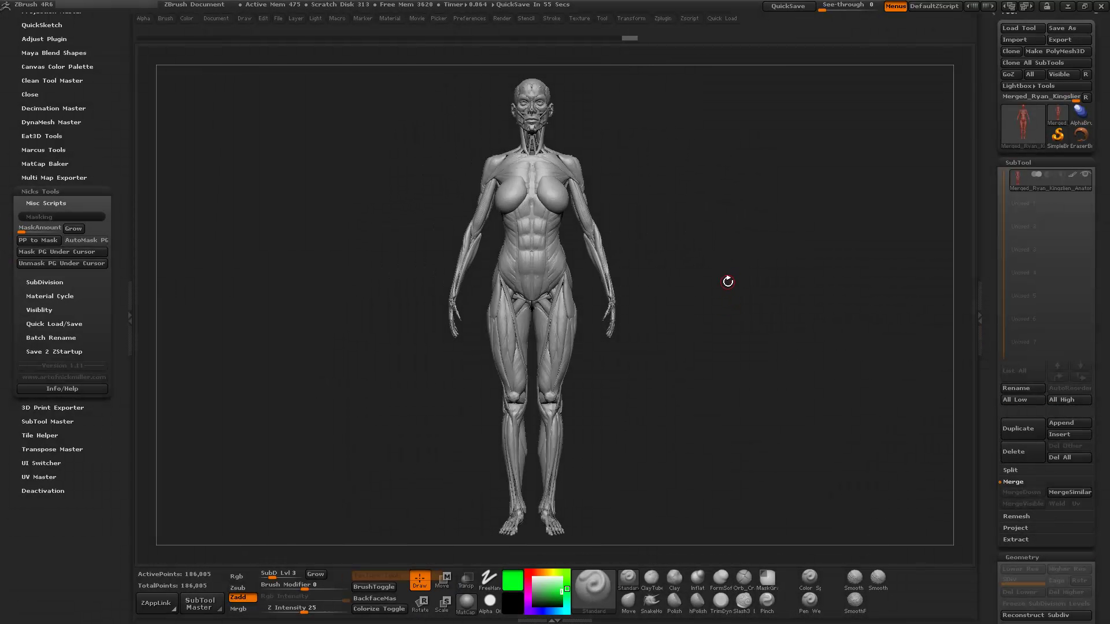
- Display the anatomy figure's polygroups in polyframe view and assign the hotkey G to Mask PG Under Cursor
{"action": "left_click_drag", "start_coordinate": [729, 275], "coordinate": [765, 379], "text": "alt"}
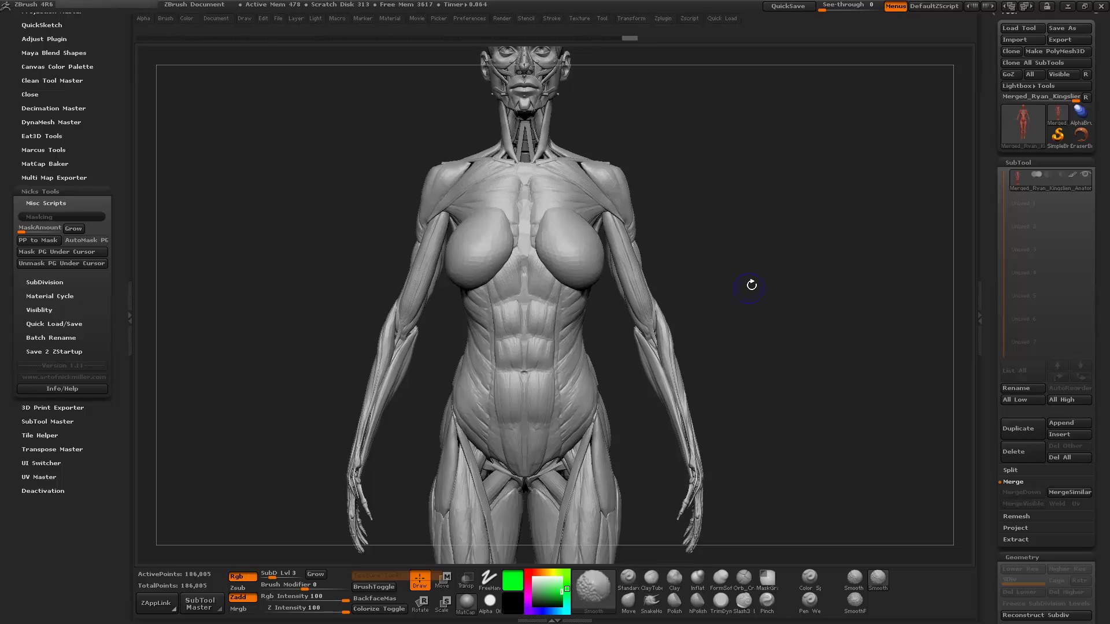
{"action": "key", "text": "shift+f"}
{"action": "mouse_move", "coordinate": [865, 262]}
{"action": "left_mouse_down"}
{"action": "mouse_move", "coordinate": [742, 270]}
{"action": "mouse_move", "coordinate": [874, 263]}
{"action": "left_mouse_up"}
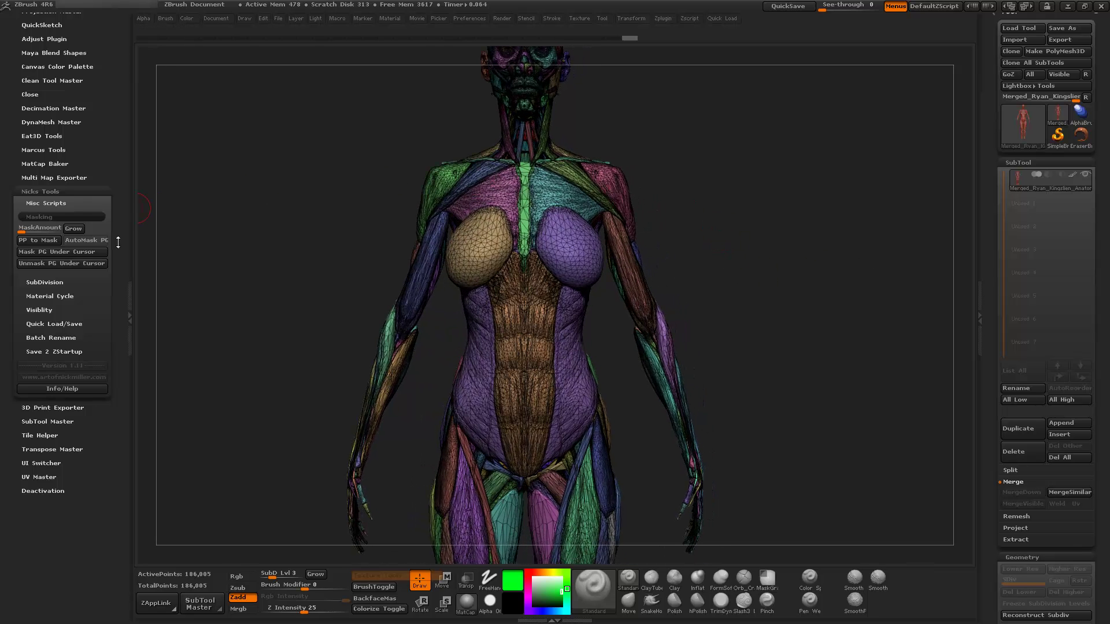
{"action": "key", "text": "ctrl"}
{"action": "left_click", "coordinate": [98, 251], "text": "ctrl+alt"}
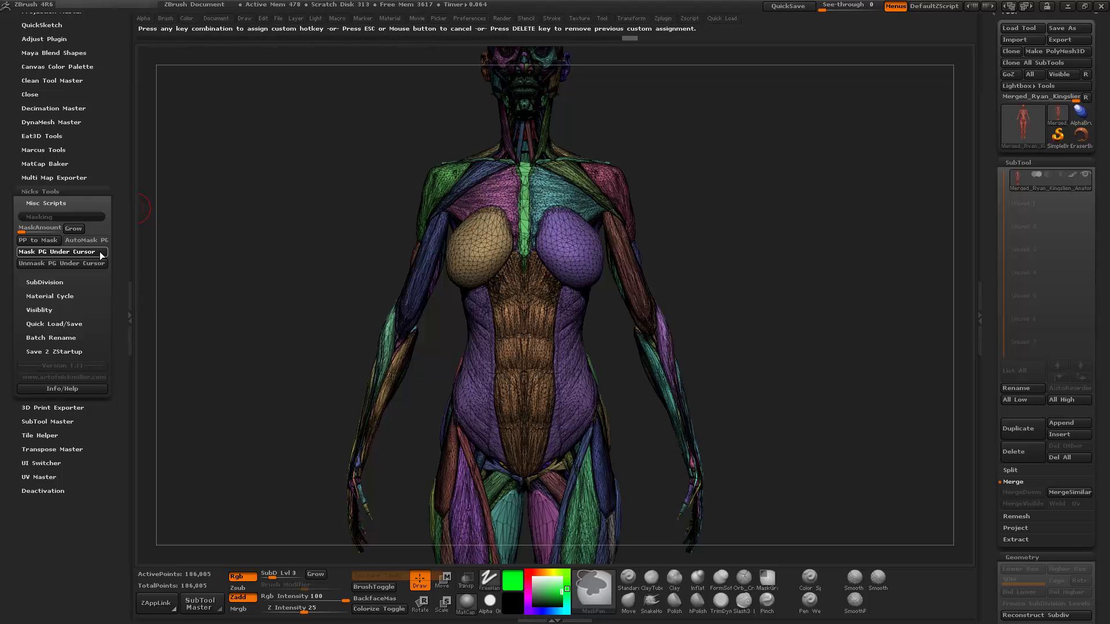
{"action": "key", "text": "g"}
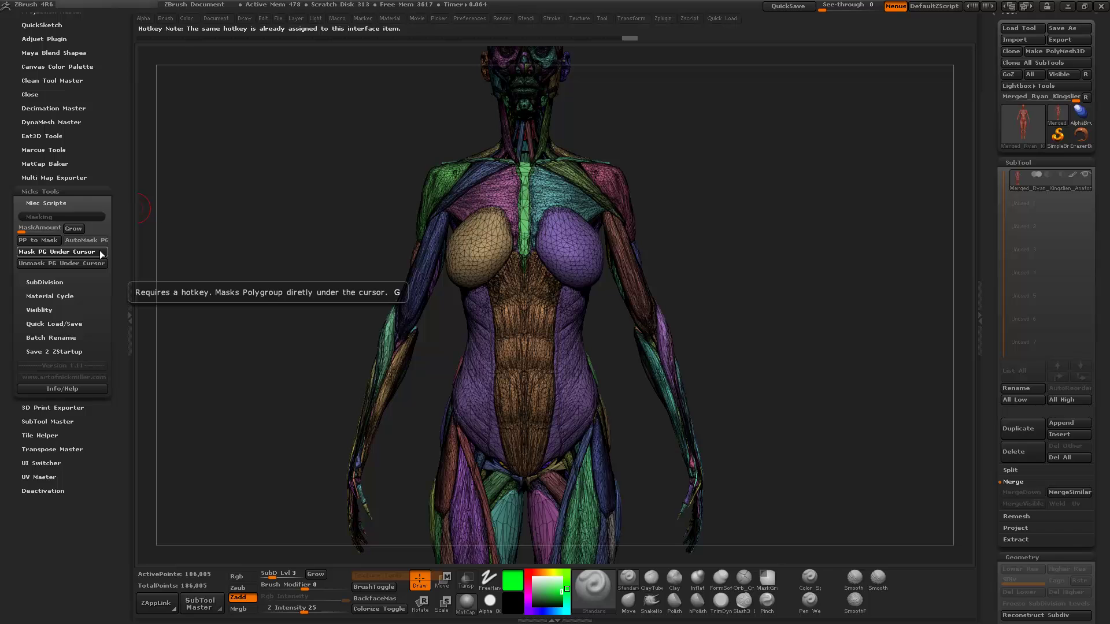
- Assign the hotkey Ctrl+G to Unmask PG Under Cursor and turn off the polyframe display
{"action": "left_click", "coordinate": [103, 264], "text": "ctrl+alt"}
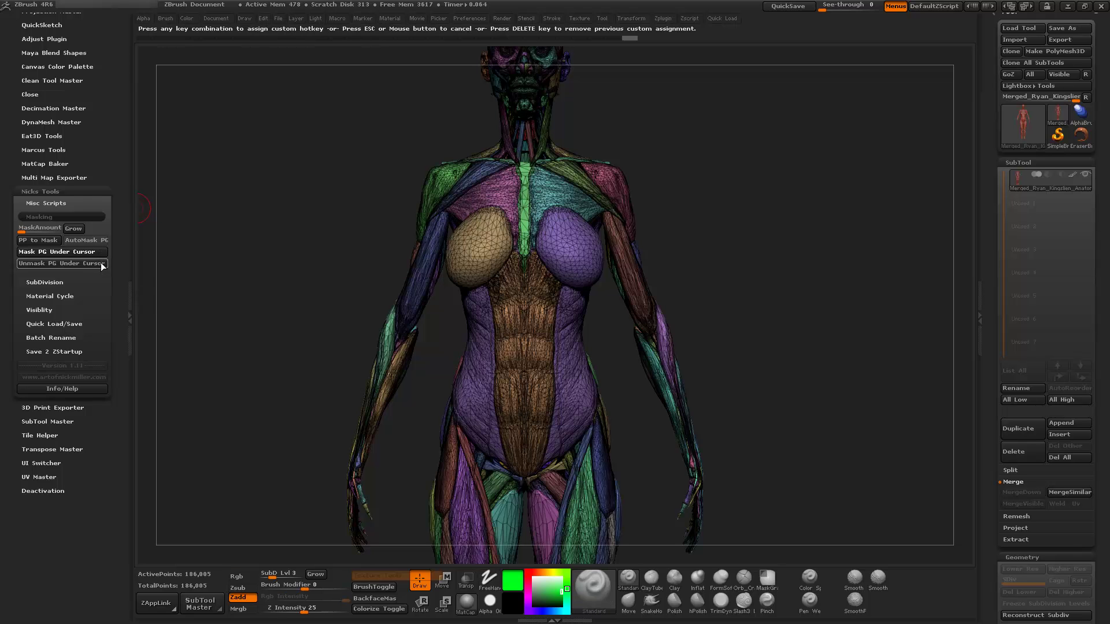
{"action": "key", "text": "ctrl+g"}
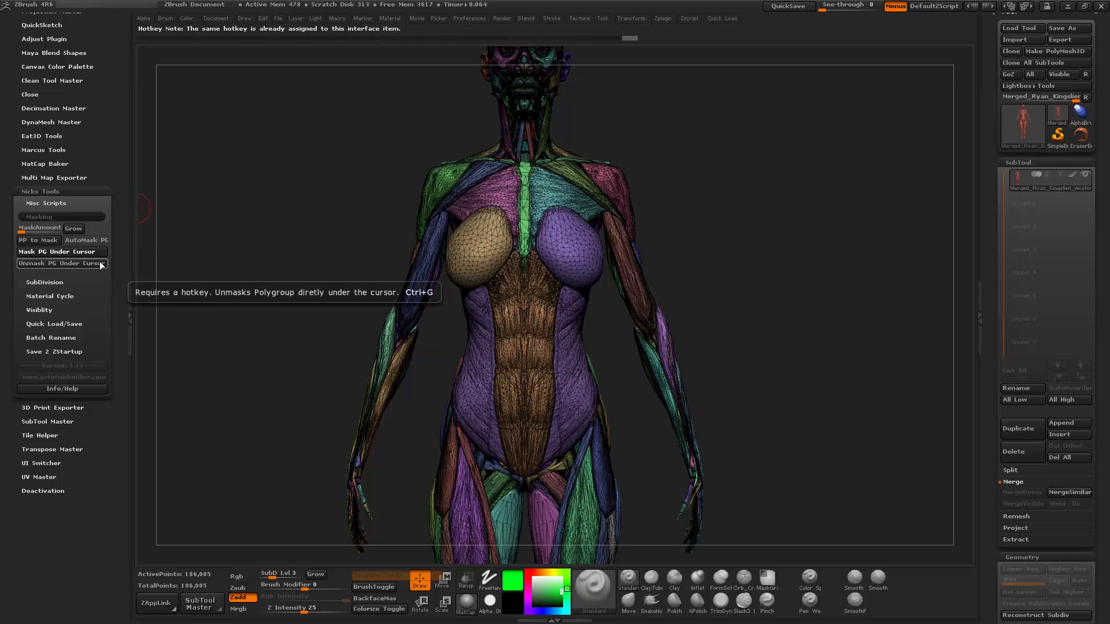
{"action": "key", "text": "shift+f"}
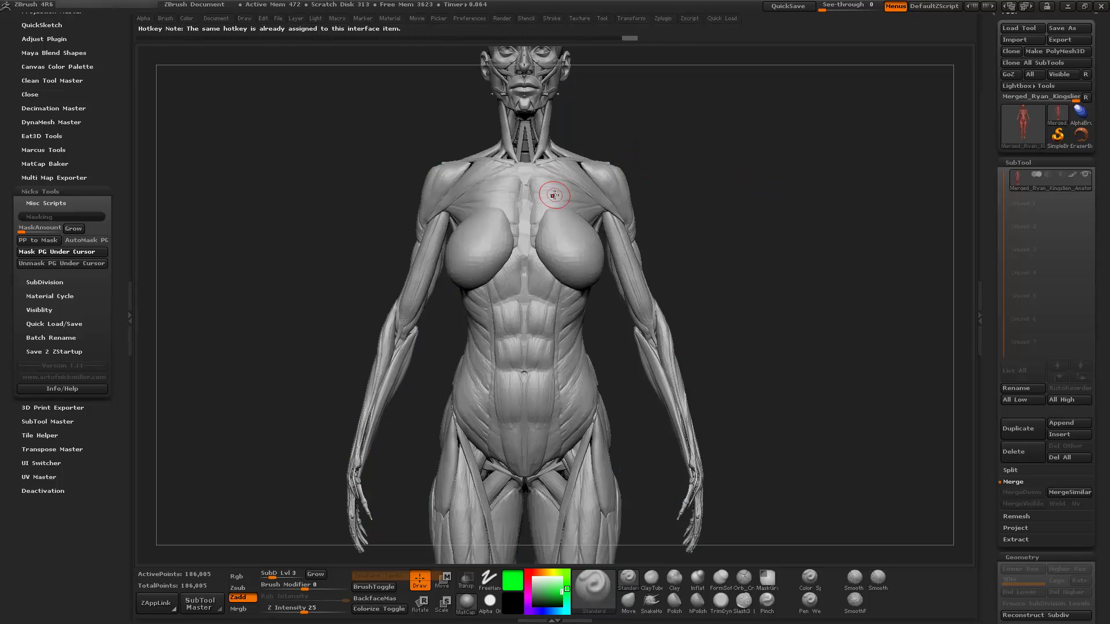
- Mask the polygroups of both chest muscles, the front abdominal muscles and both front upper-arm muscles
{"action": "key", "text": "g"}
{"action": "key", "text": "g"}
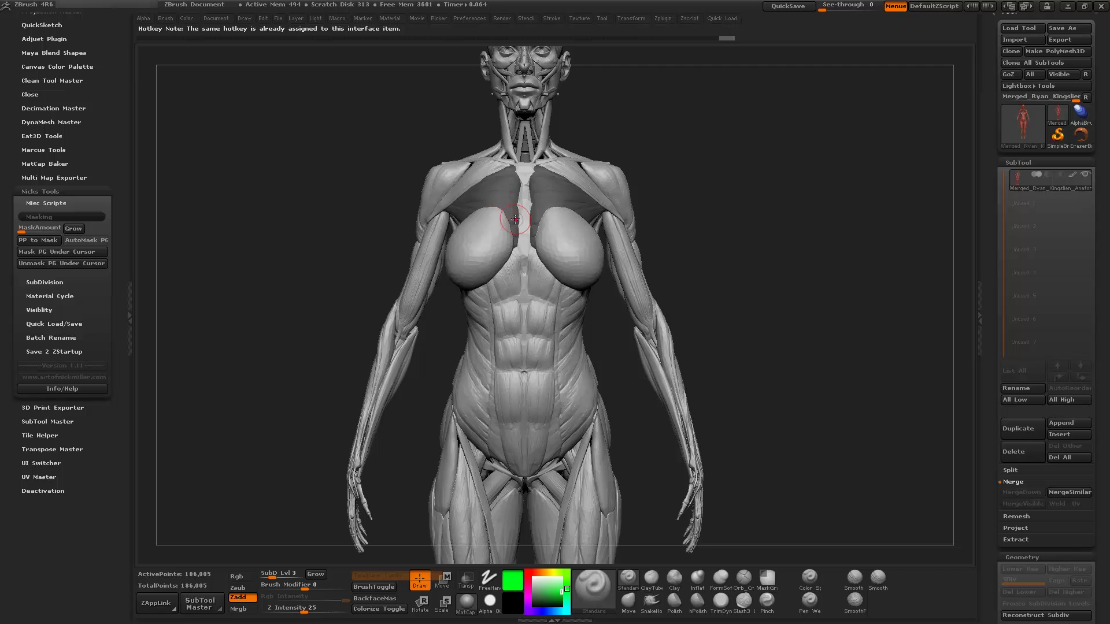
{"action": "key", "text": "g"}
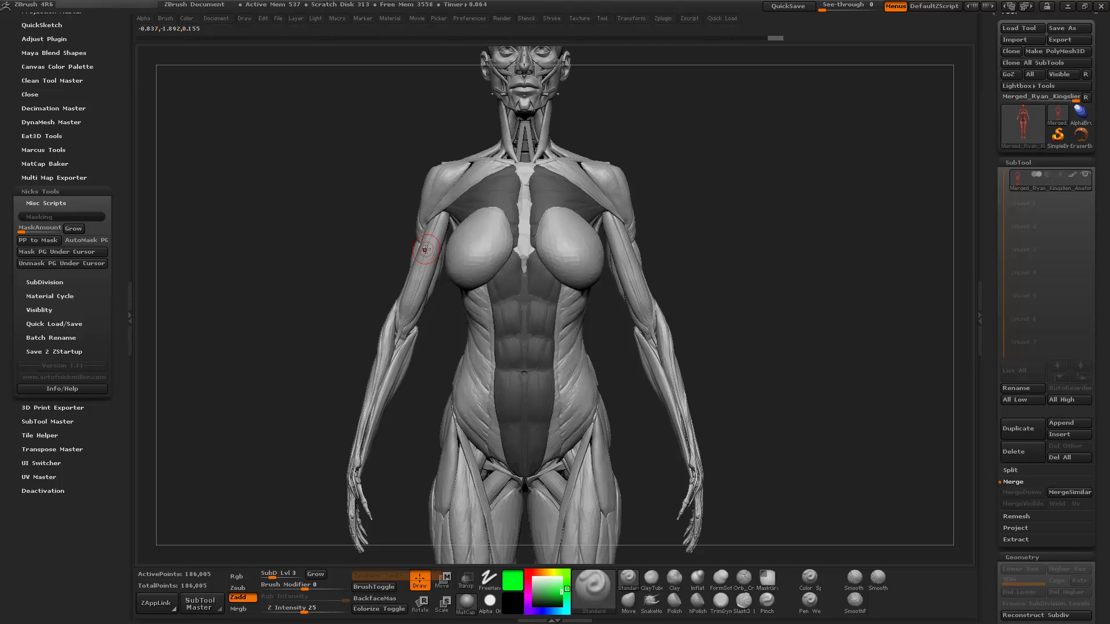
{"action": "key", "text": "g"}
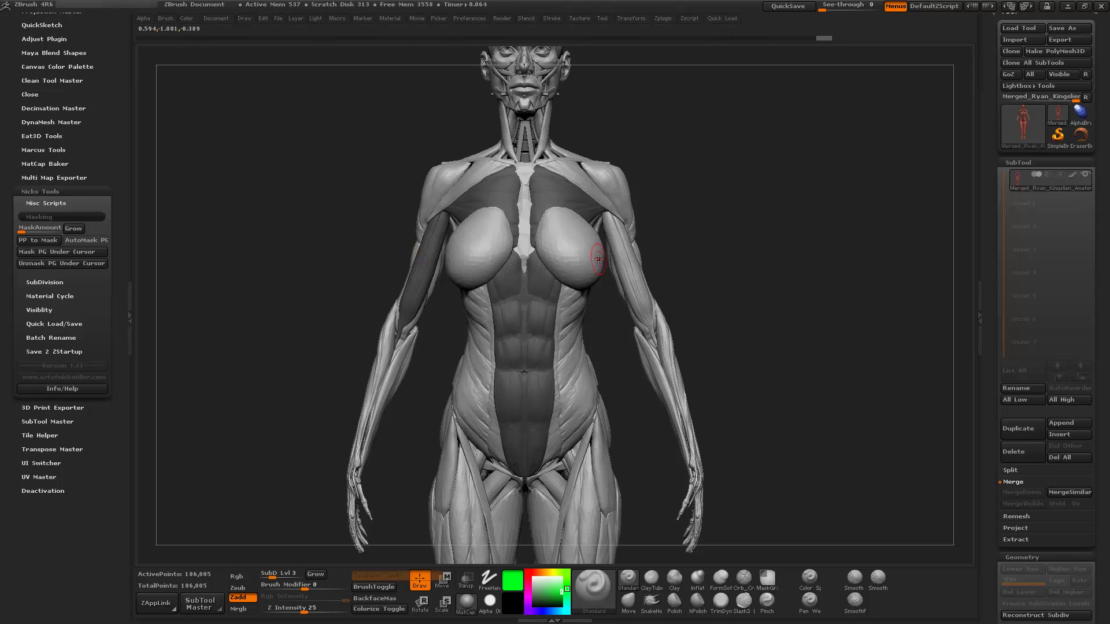
{"action": "key", "text": "g"}
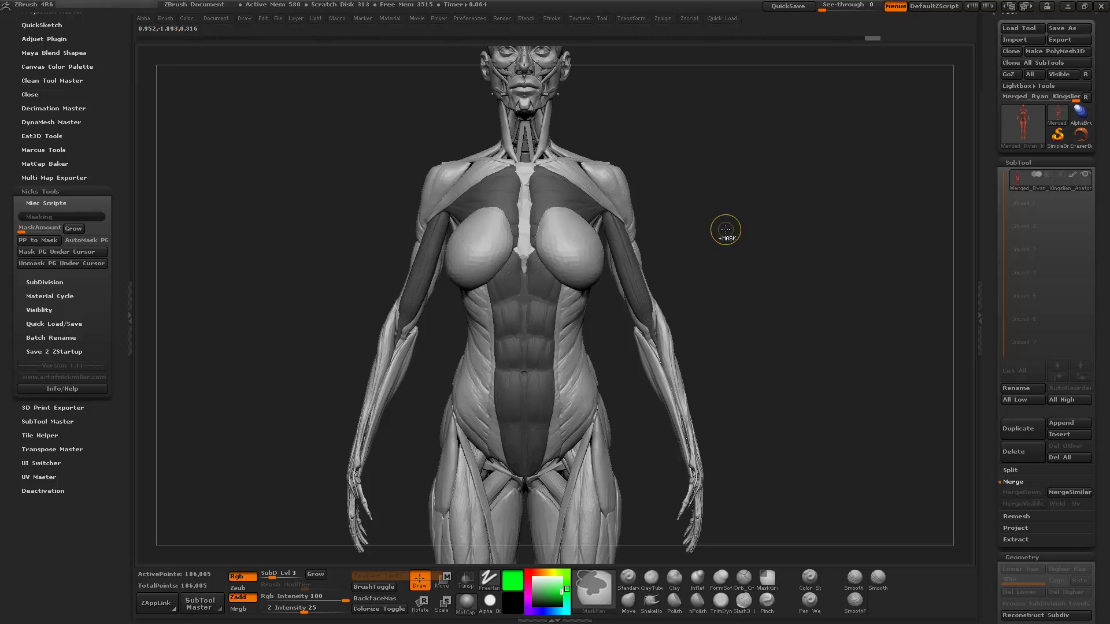
- Invert the mask and unmask the polygroups of both breasts and the side abdominal muscles
{"action": "left_click", "coordinate": [724, 227], "text": "ctrl"}
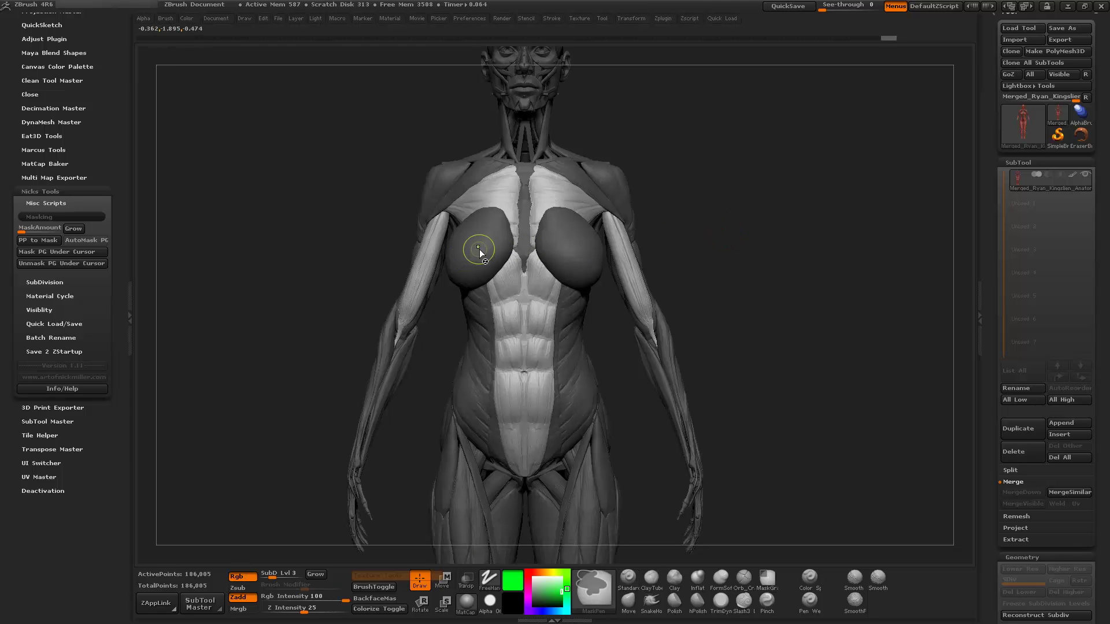
{"action": "key", "text": "ctrl+g"}
{"action": "key", "text": "ctrl+g"}
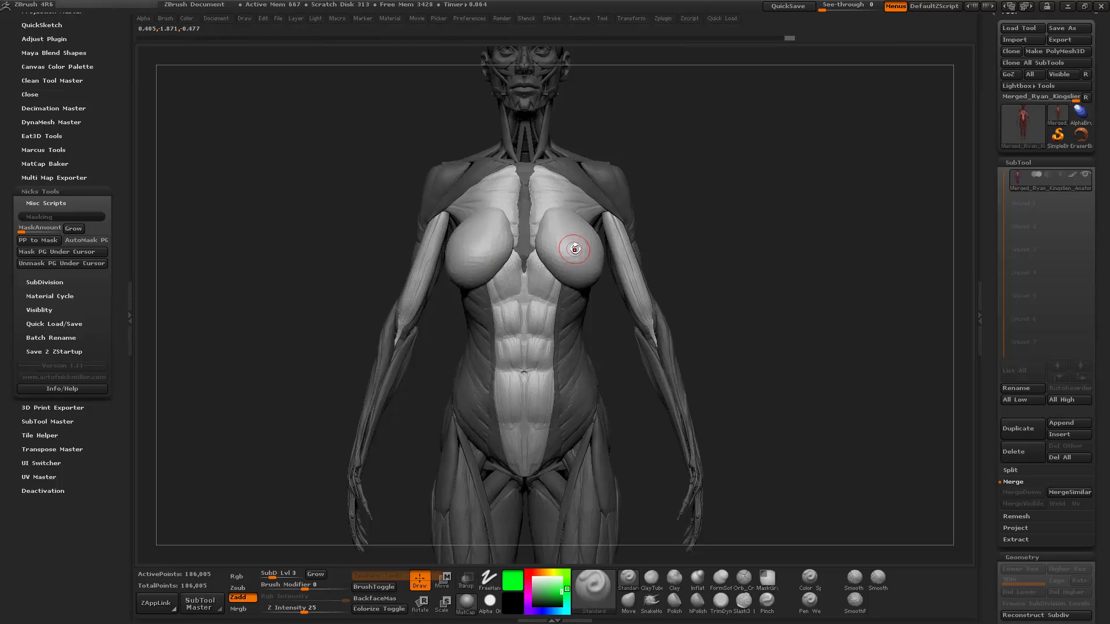
{"action": "key", "text": "ctrl+g"}
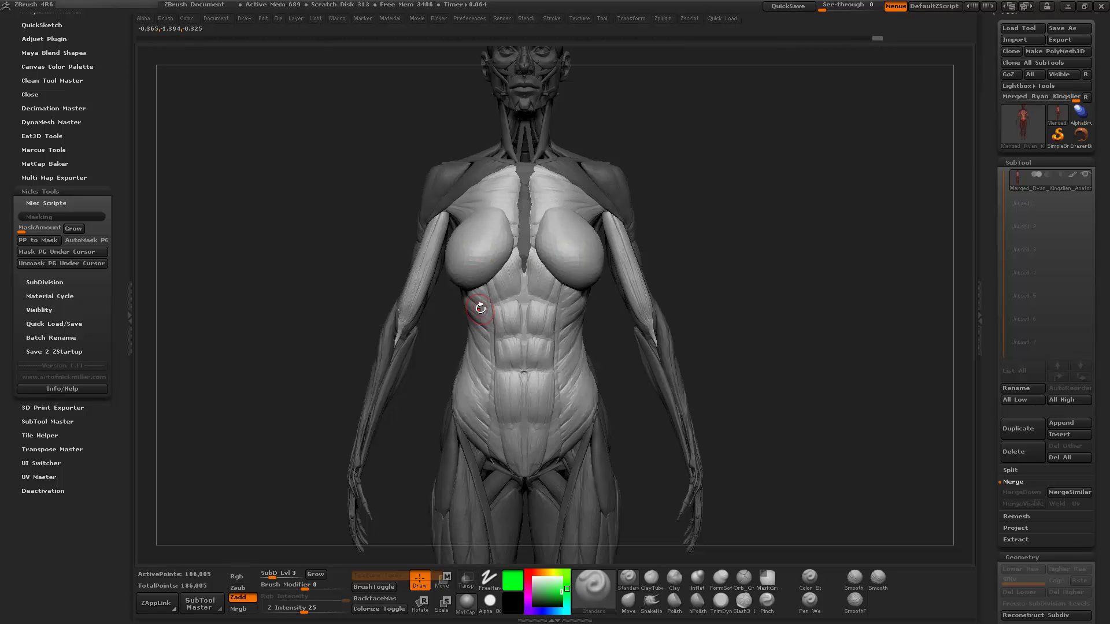
- Mask the polygroups of the chest muscles, side and front abdominal muscles, and upper-arm muscles on the torso
{"action": "key", "text": "ctrl+g"}
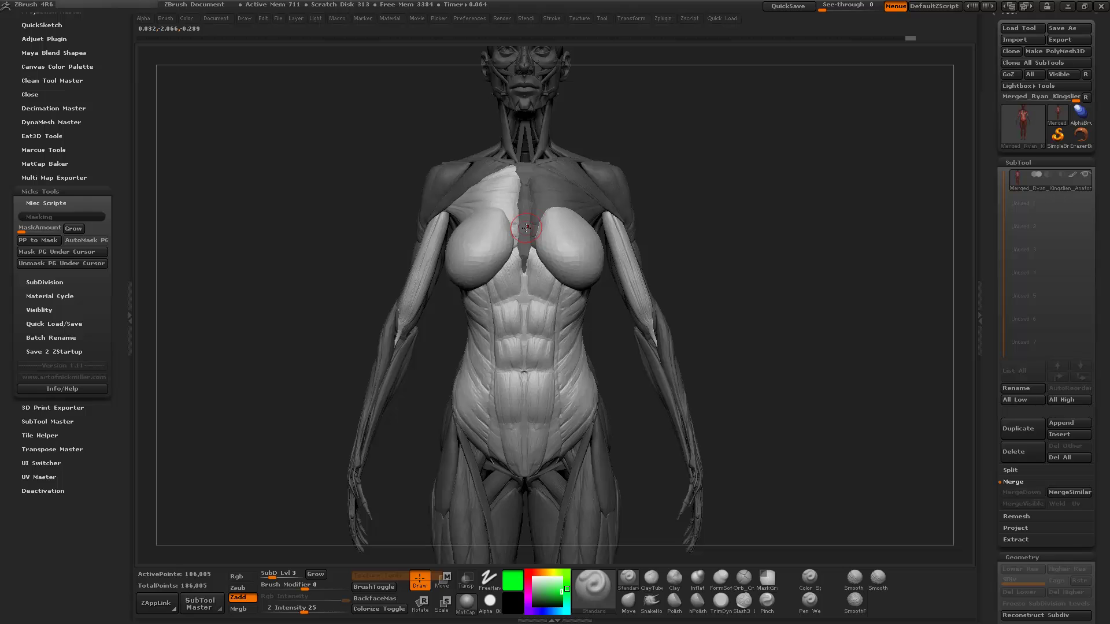
{"action": "key", "text": "ctrl+g"}
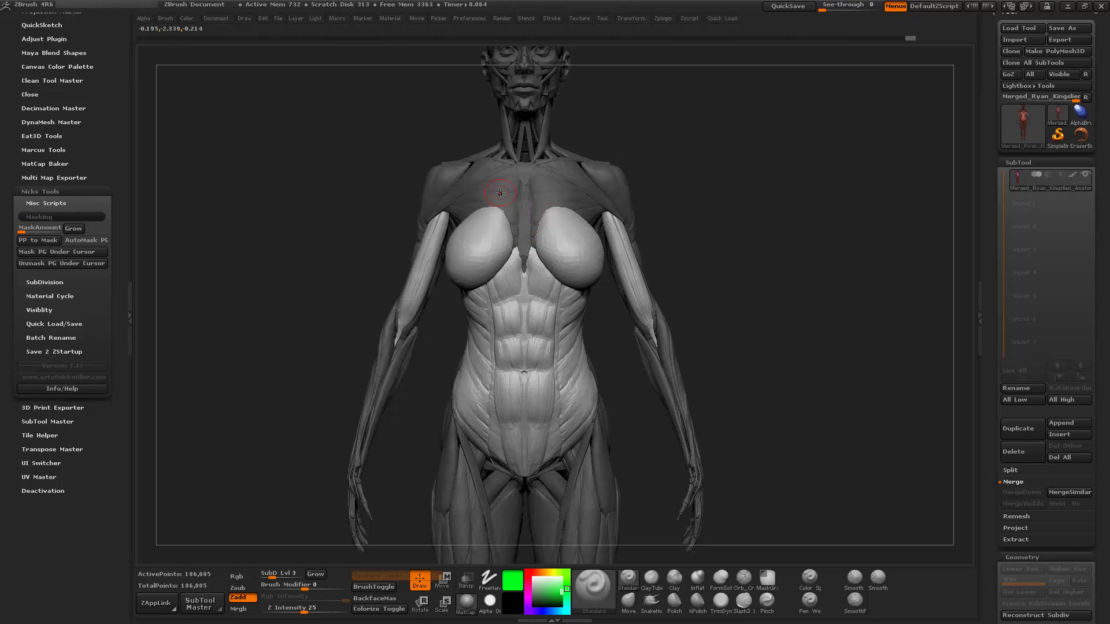
{"action": "key", "text": "ctrl+g"}
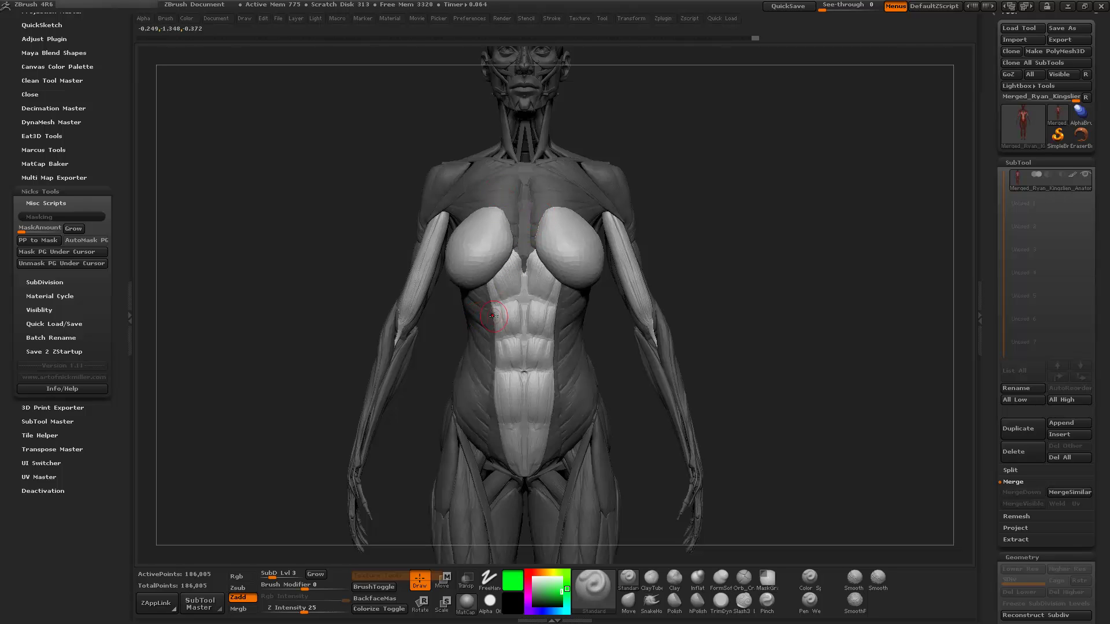
{"action": "key", "text": "ctrl+g"}
{"action": "key", "text": "ctrl+g"}
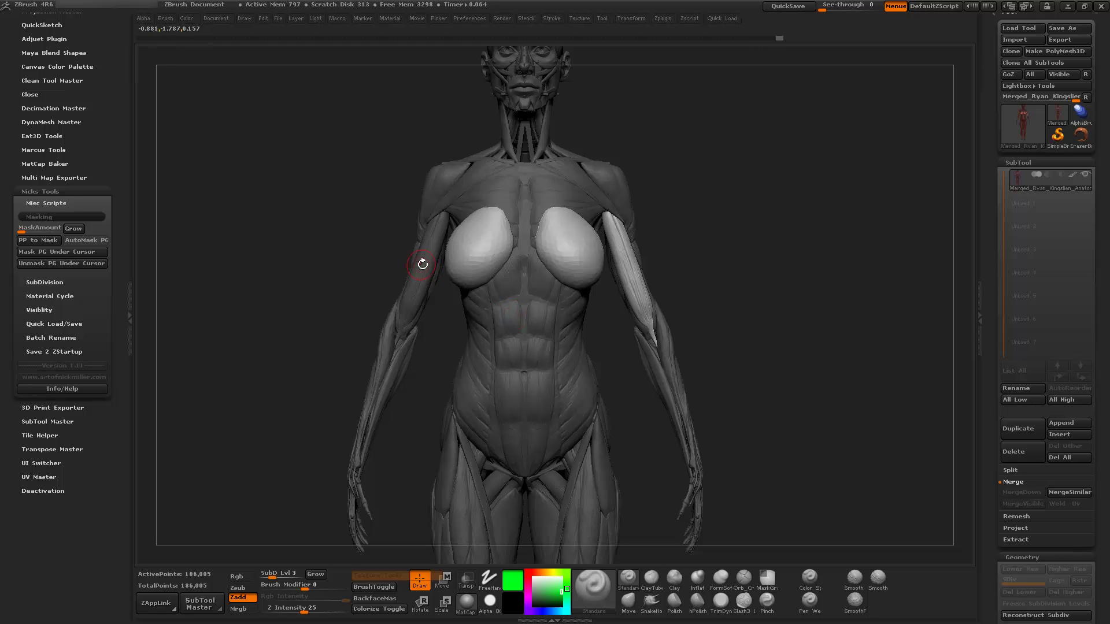
{"action": "key", "text": "ctrl+g"}
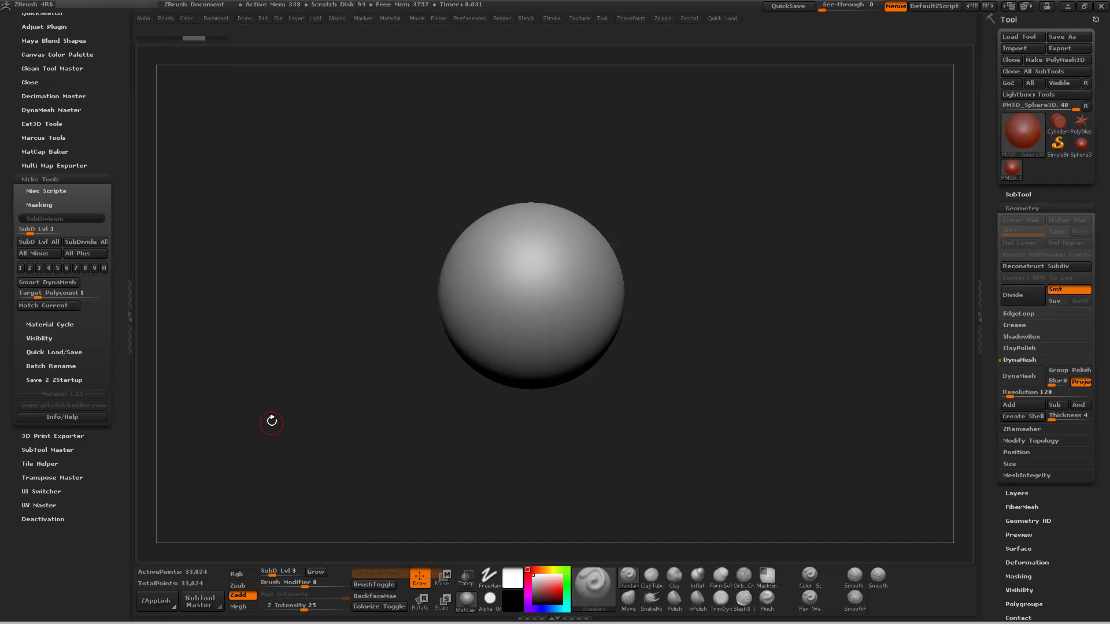
- Convert the sphere to a DynaMesh near its current point count with Match Current
{"action": "left_click", "coordinate": [67, 305]}
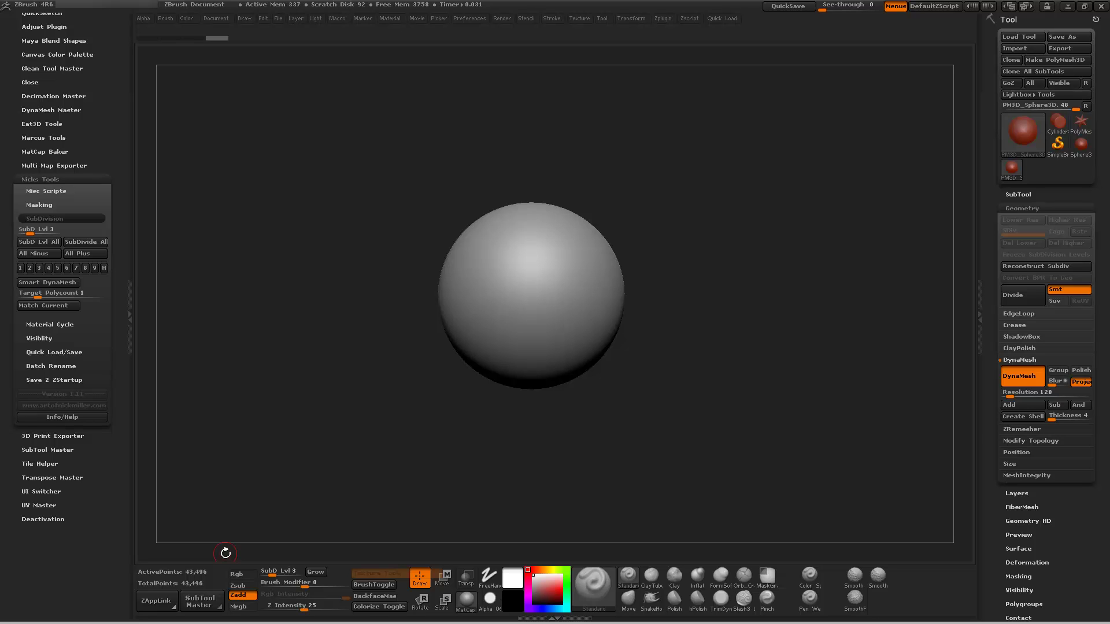
- Turn off DynaMesh, subdivide the sphere once and delete its lower subdivision level
{"action": "left_click", "coordinate": [1015, 383]}
{"action": "left_click", "coordinate": [1035, 293]}
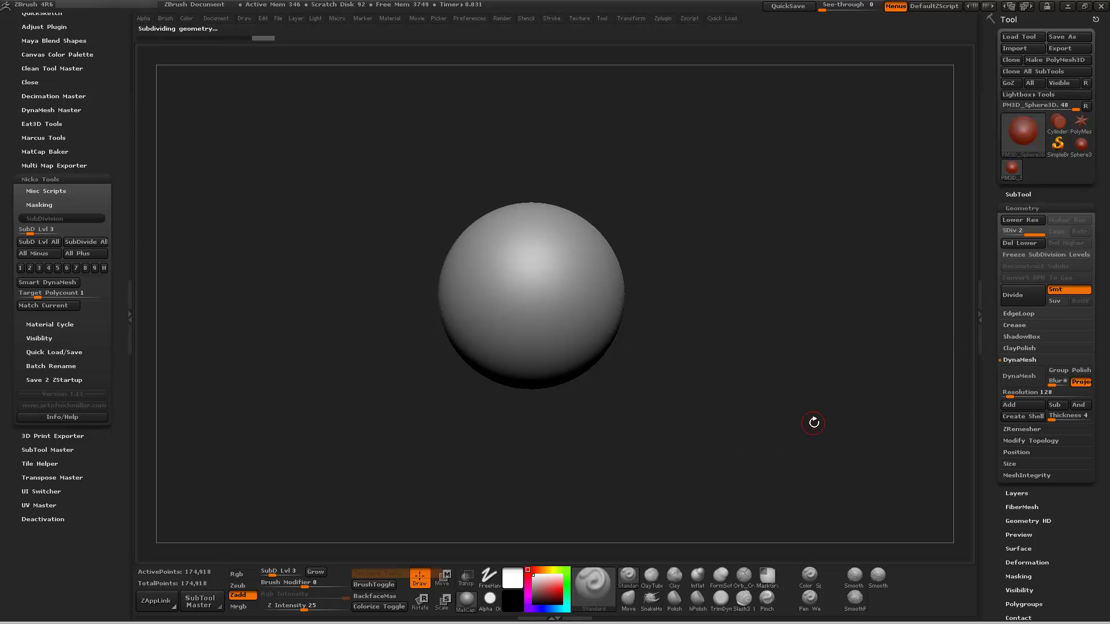
{"action": "left_click", "coordinate": [1022, 244]}
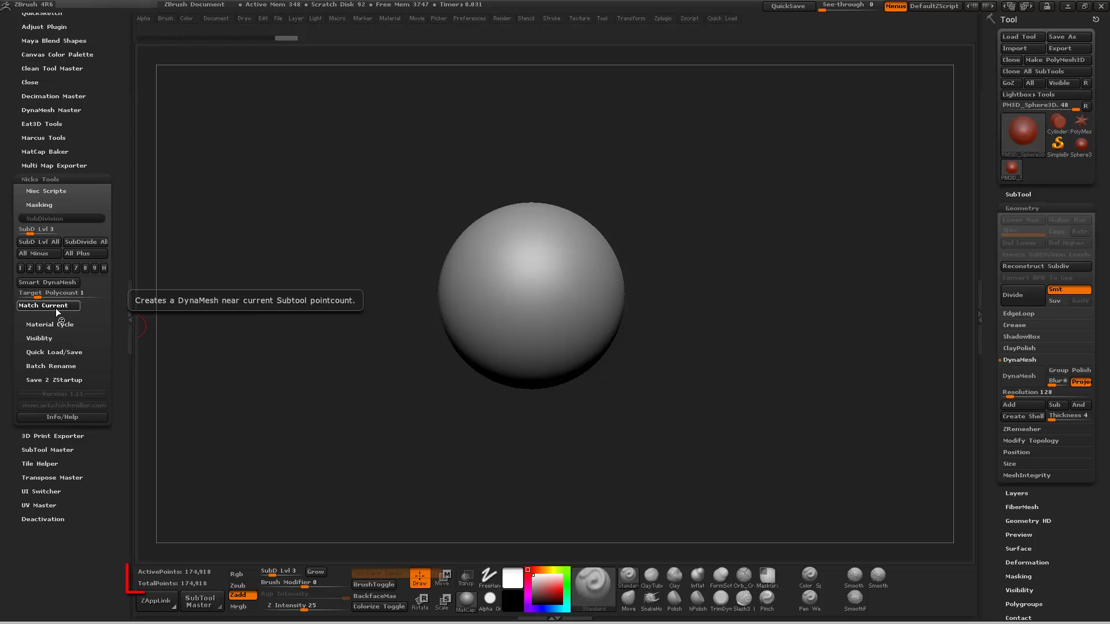
- Rebuild the subdivided sphere as a DynaMesh near its new point count with Match Current
{"action": "left_click", "coordinate": [55, 308]}
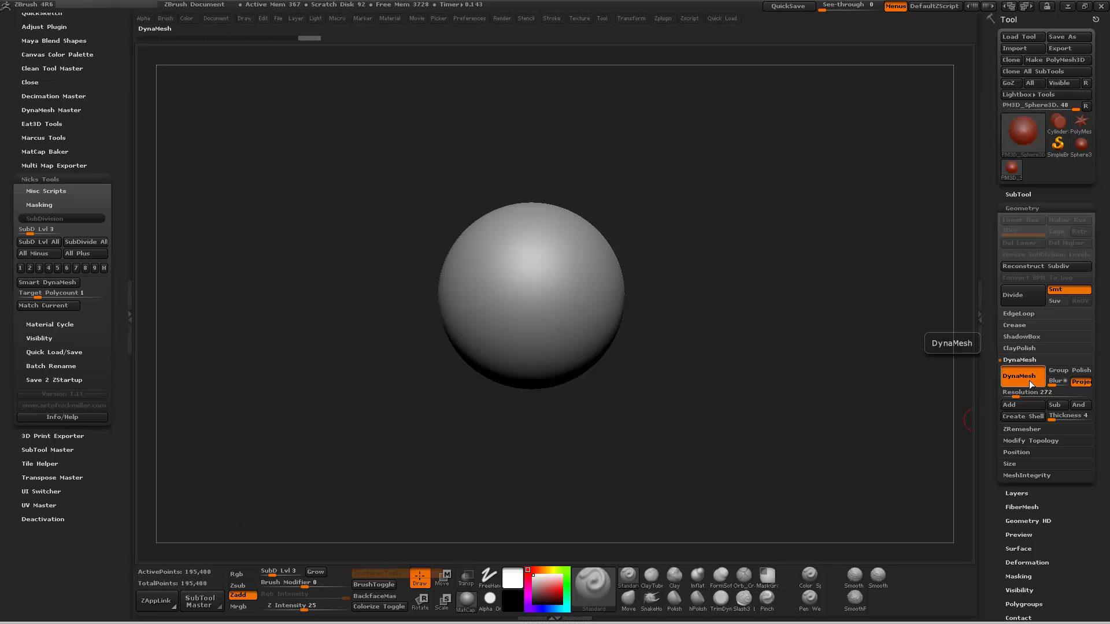
{"action": "left_click", "coordinate": [1034, 294]}
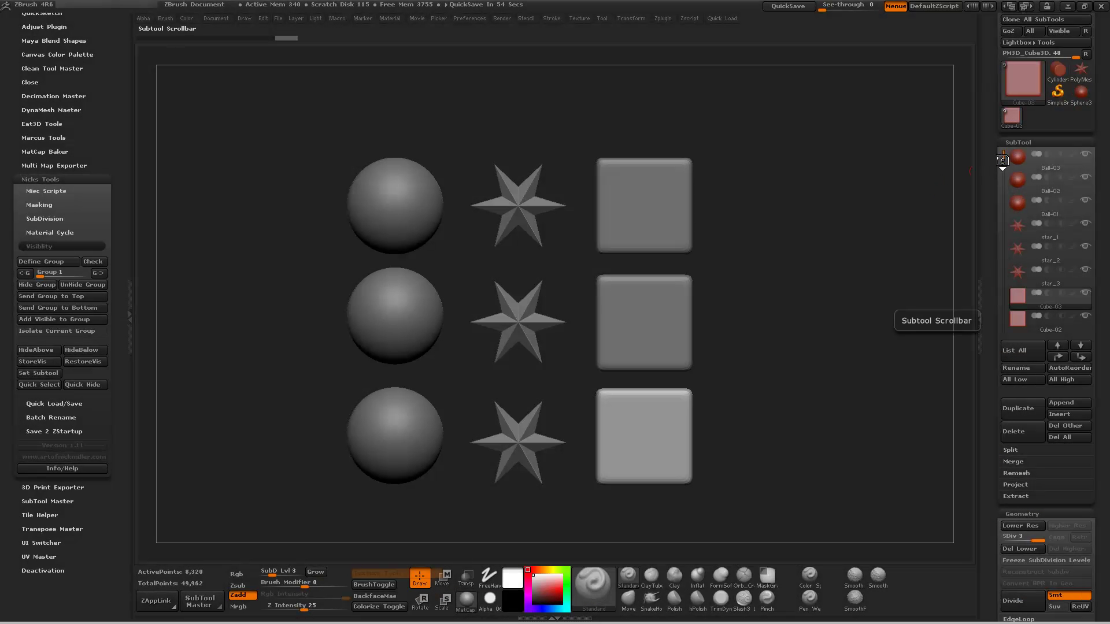
- Define visibility Group 1 with the keyword Ball and check the keyword assigned to it
{"action": "mouse_move", "coordinate": [1003, 159]}
{"action": "left_mouse_down"}
{"action": "mouse_move", "coordinate": [1003, 181]}
{"action": "mouse_move", "coordinate": [1000, 154]}
{"action": "left_mouse_up"}
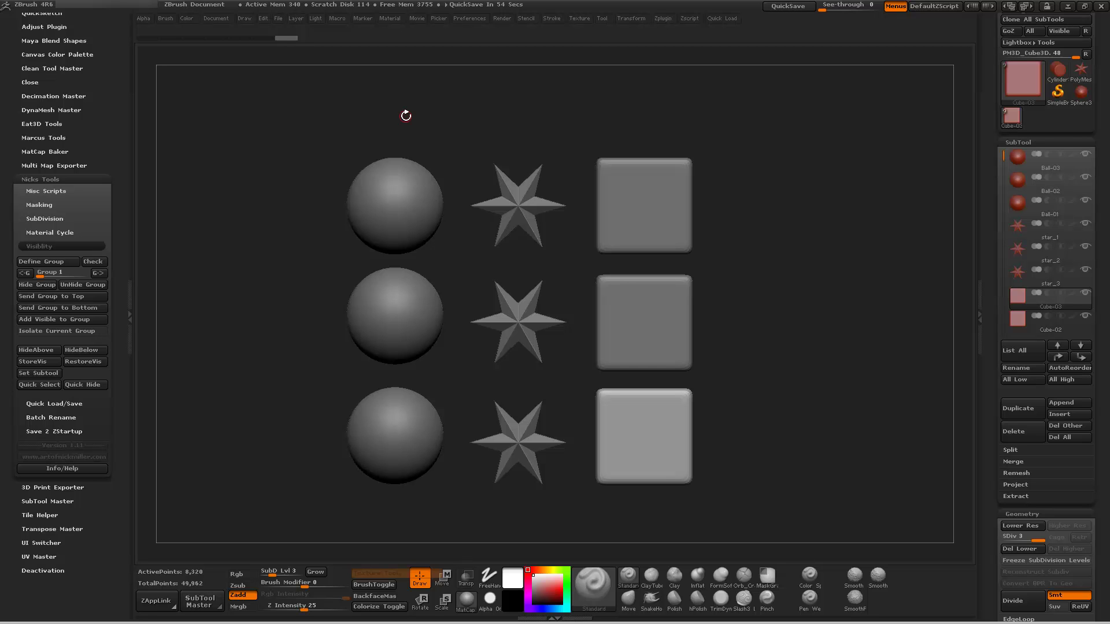
{"action": "left_click", "coordinate": [41, 276]}
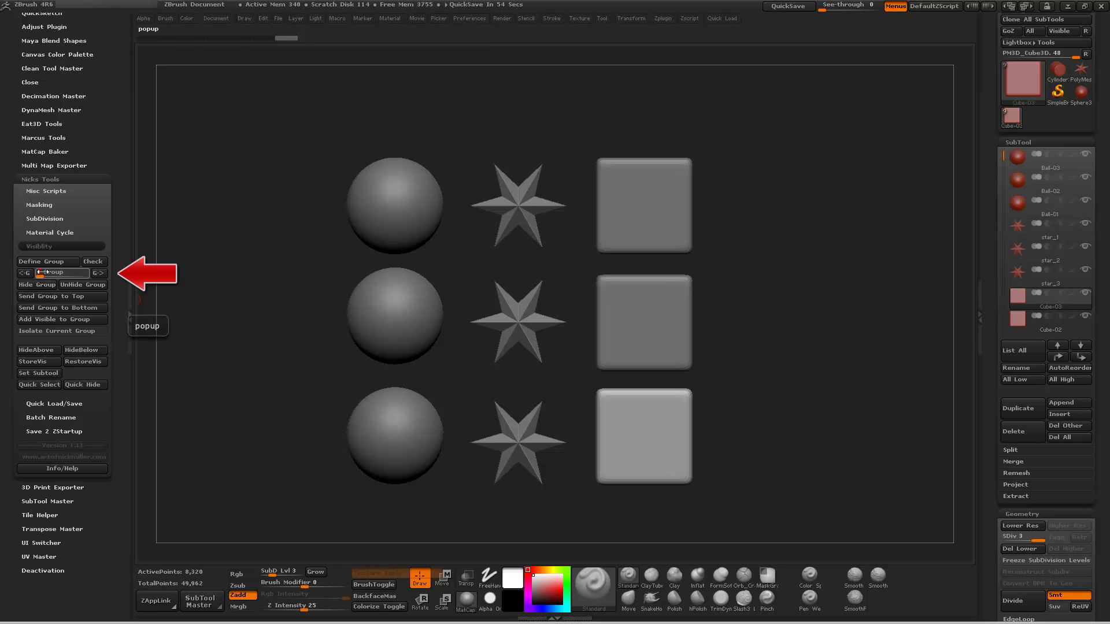
{"action": "left_click", "coordinate": [51, 262]}
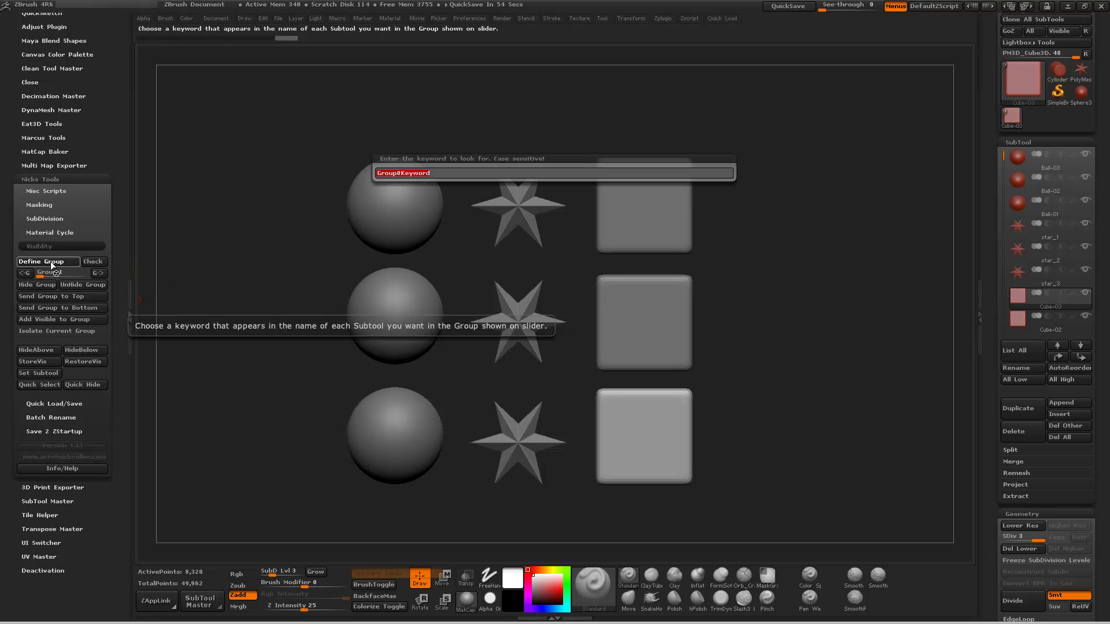
{"action": "type", "text": "Ball"}
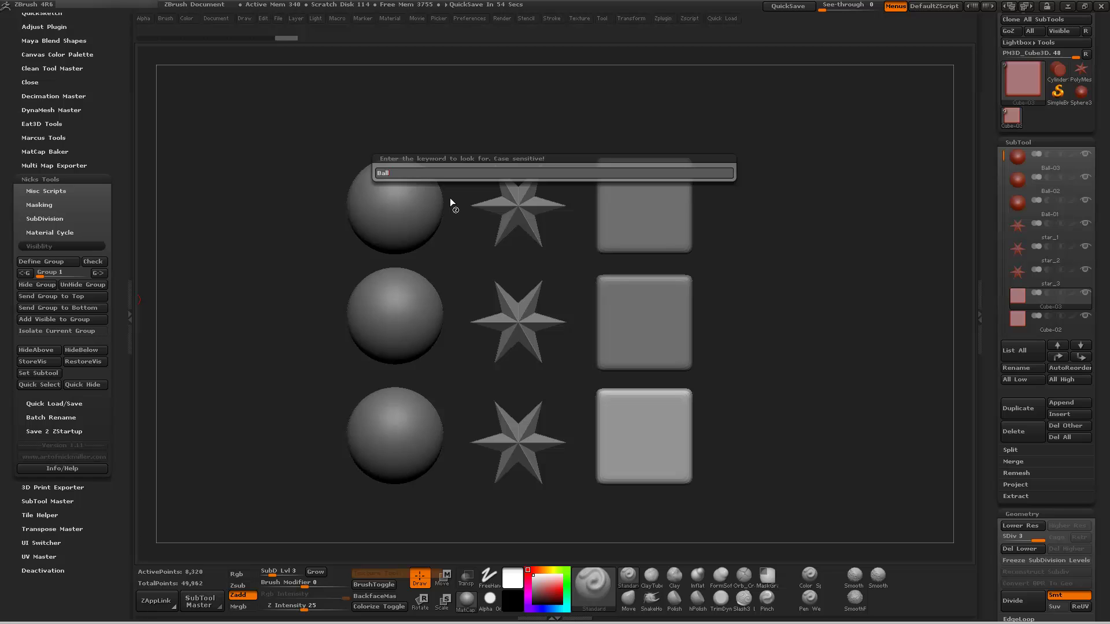
{"action": "key", "text": "Return"}
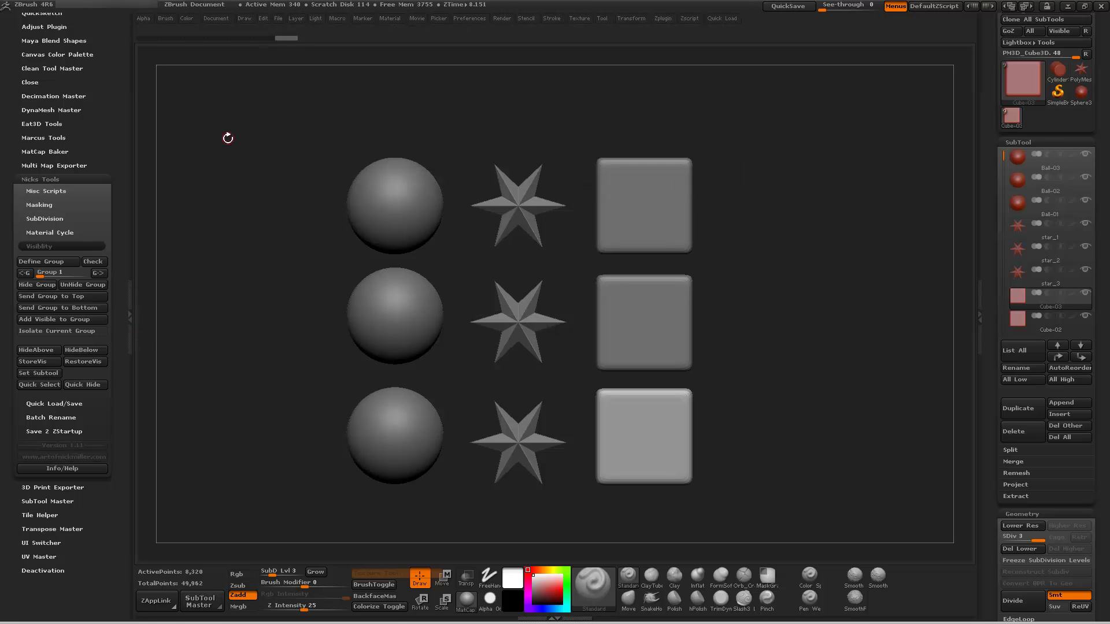
{"action": "left_click", "coordinate": [104, 267]}
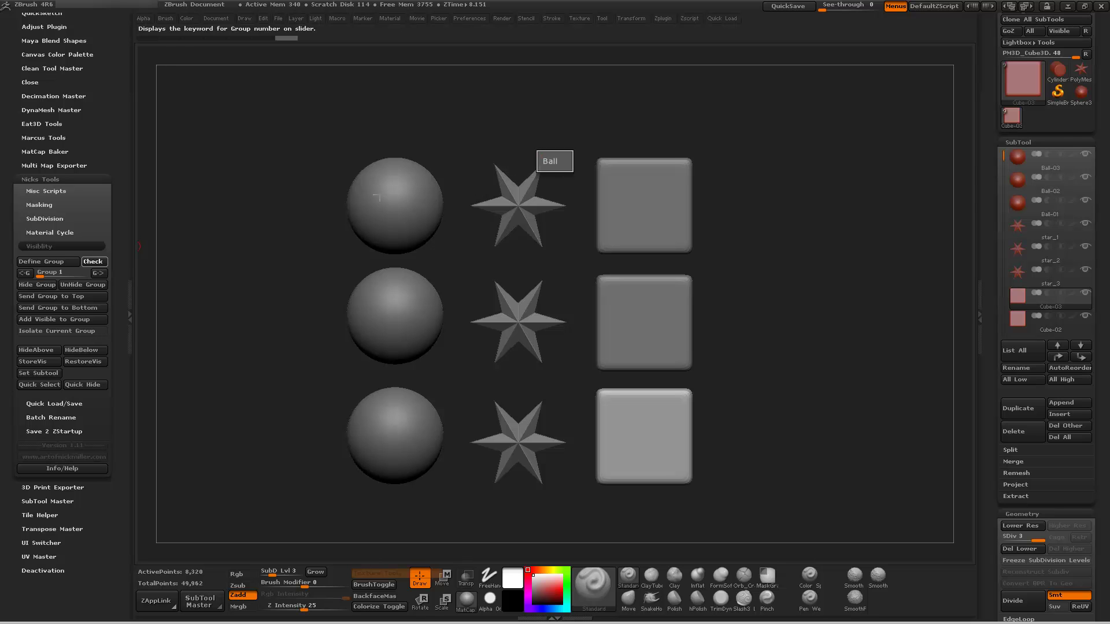
- Hide and unhide the ball subtools twice through the Ball visibility group
{"action": "left_click", "coordinate": [48, 286]}
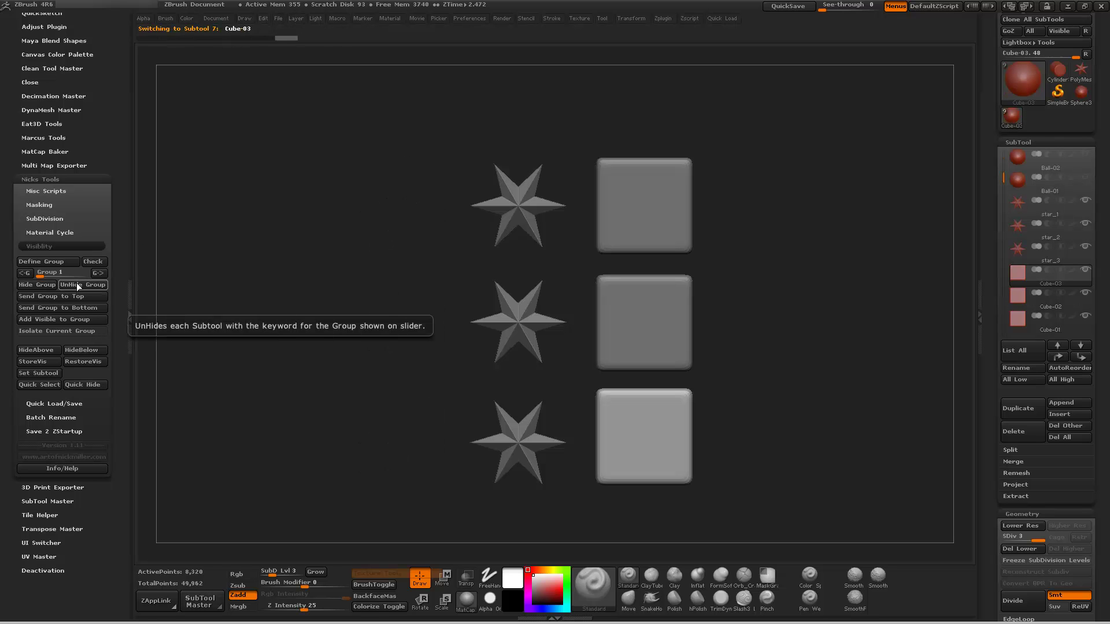
{"action": "left_click", "coordinate": [76, 283]}
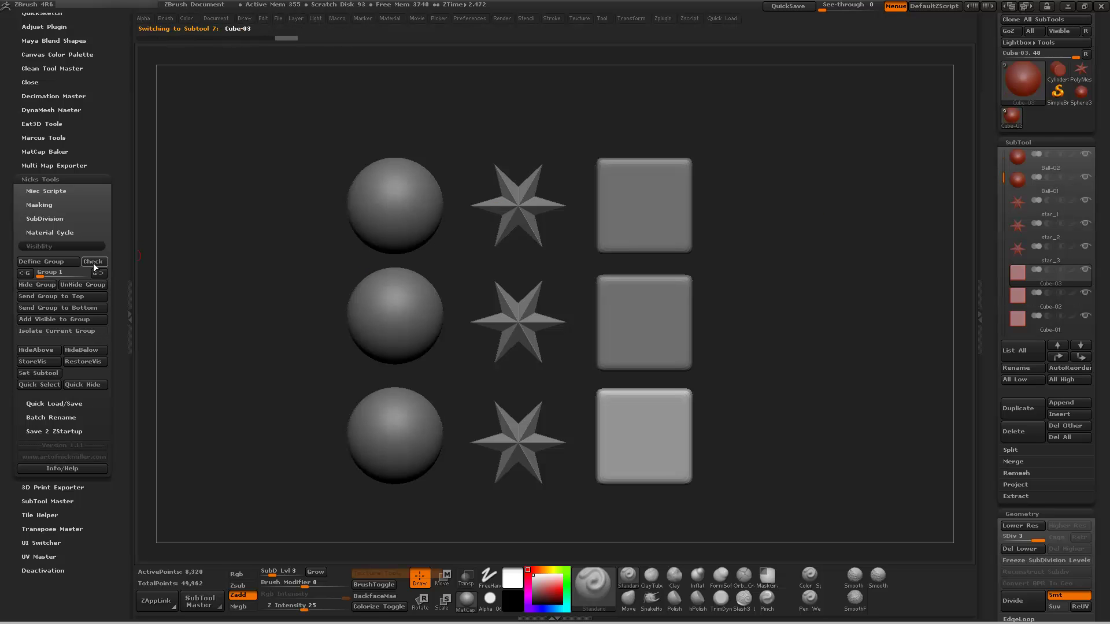
{"action": "left_click", "coordinate": [37, 285]}
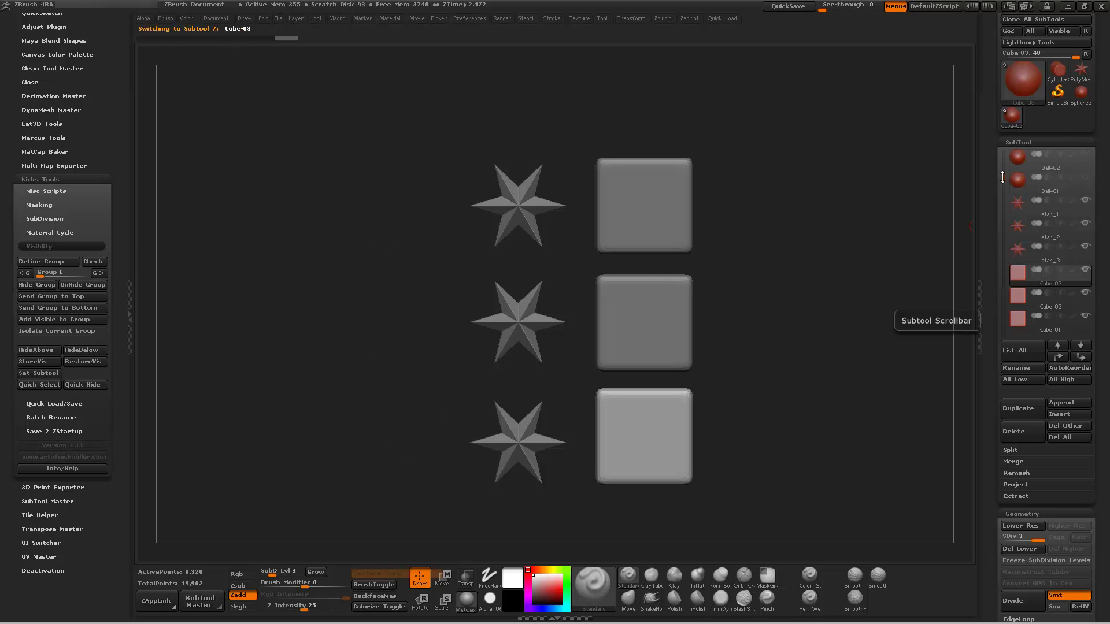
{"action": "left_click_drag", "start_coordinate": [1004, 176], "coordinate": [1006, 145]}
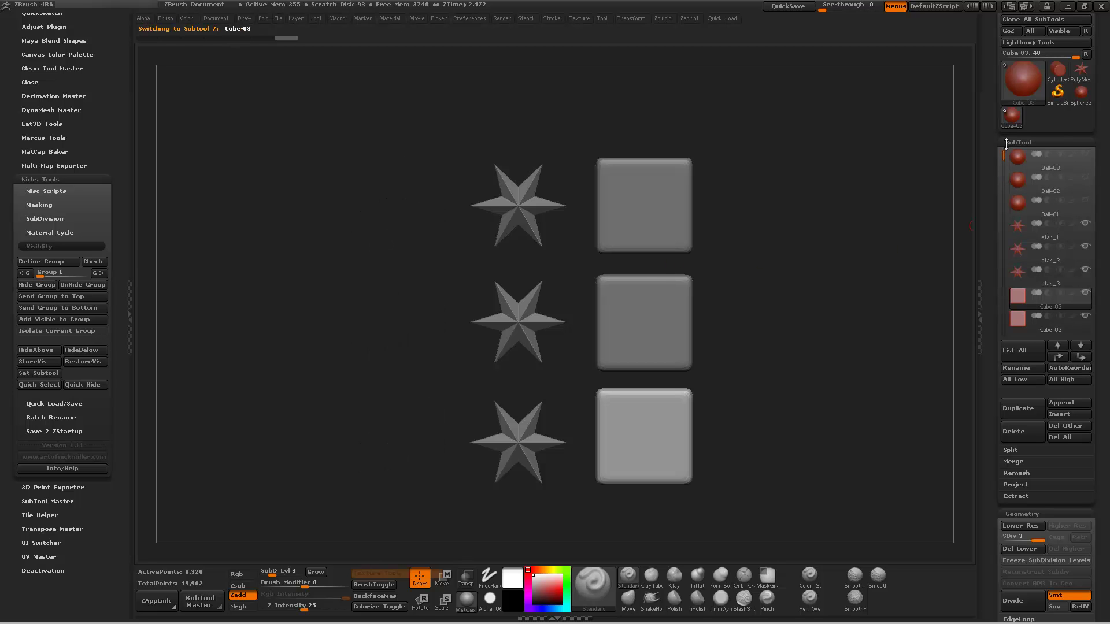
{"action": "left_click", "coordinate": [100, 287]}
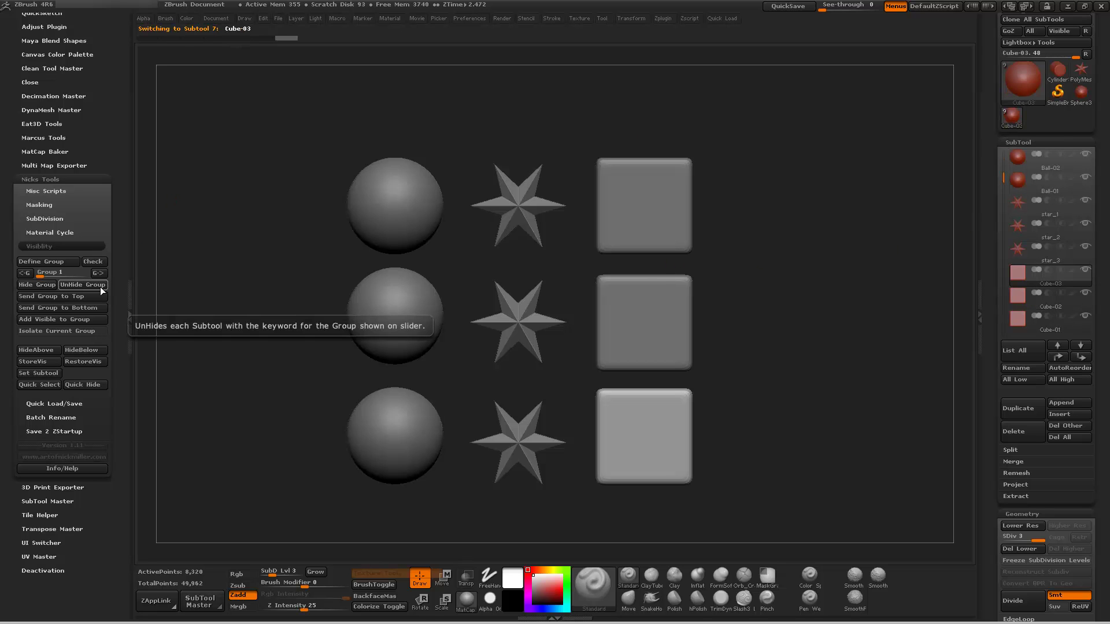
- Define a second visibility group with the keyword star, and hide the star and ball groups
{"action": "left_click", "coordinate": [70, 263]}
{"action": "type", "text": "star"}
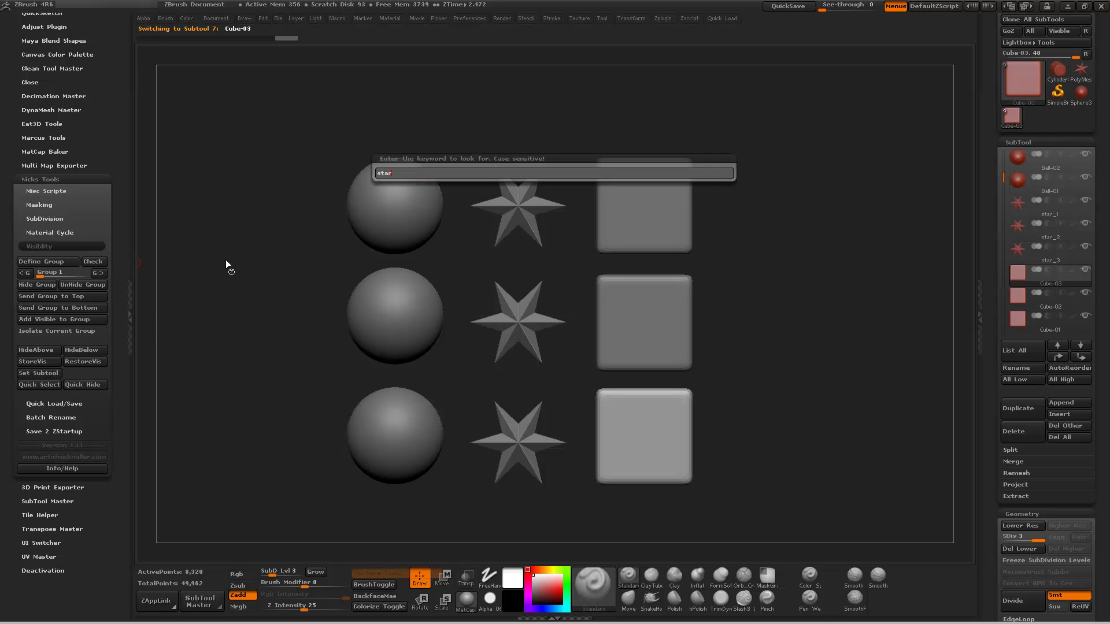
{"action": "key", "text": "Return"}
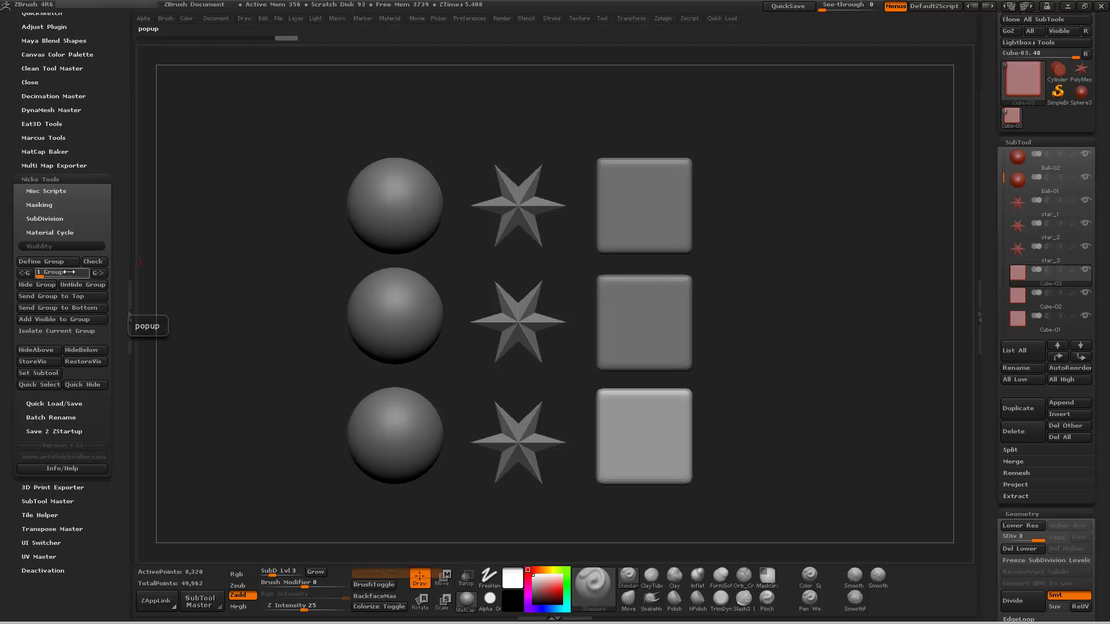
{"action": "left_click", "coordinate": [51, 286]}
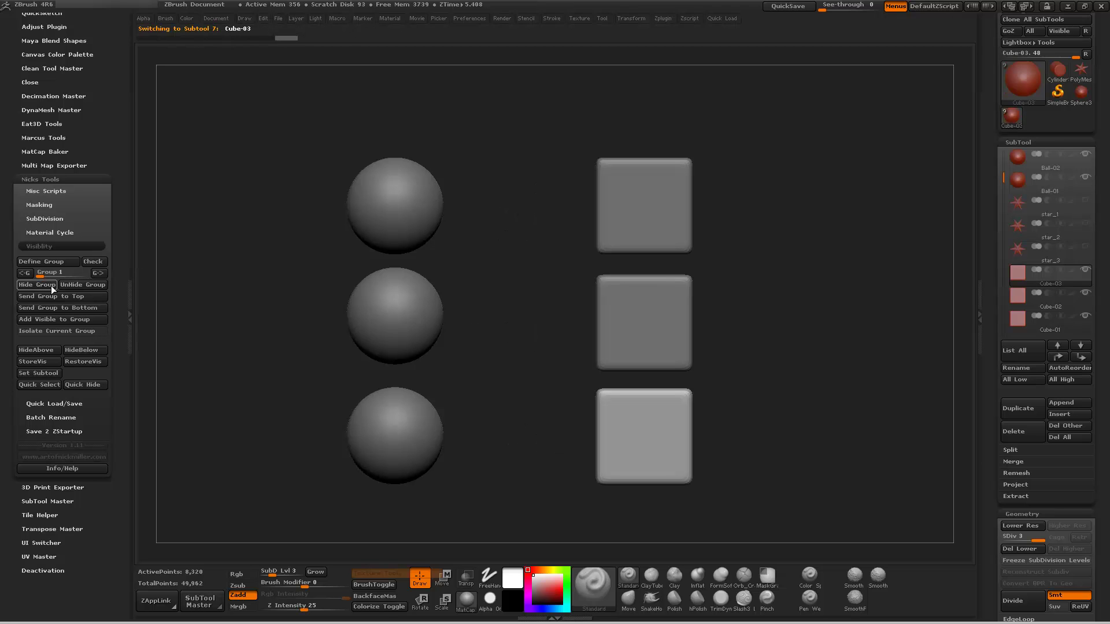
{"action": "left_click", "coordinate": [81, 285]}
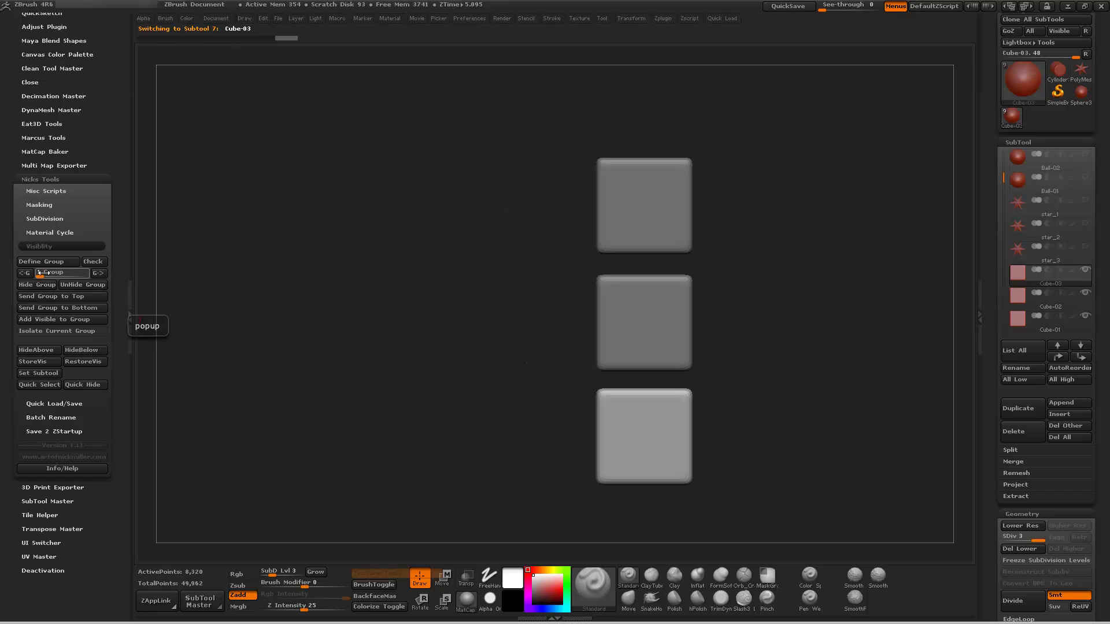
- Define visibility Group 3 with the keyword Cube and hide that group
{"action": "left_click_drag", "start_coordinate": [42, 277], "coordinate": [48, 278]}
{"action": "left_click", "coordinate": [50, 262]}
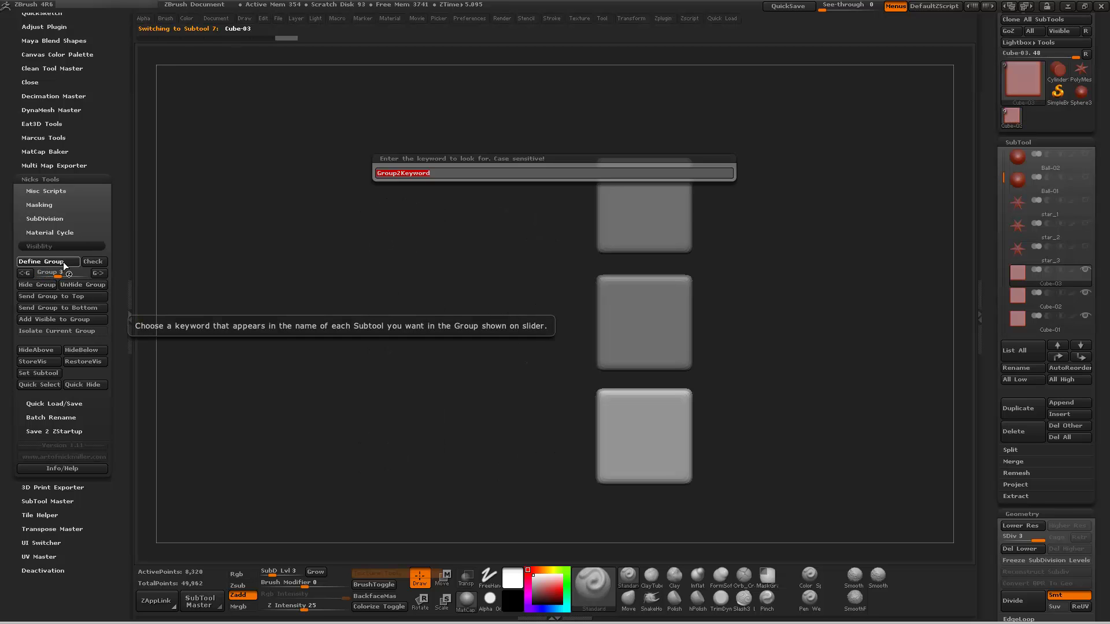
{"action": "type", "text": "Cube"}
{"action": "key", "text": "Return"}
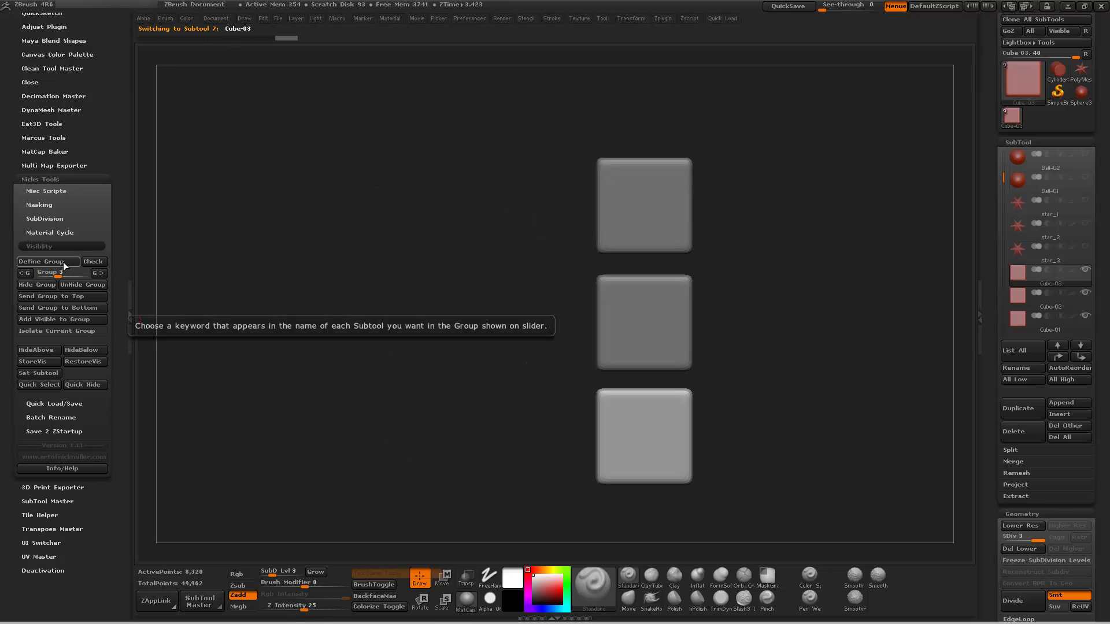
{"action": "left_click", "coordinate": [54, 285]}
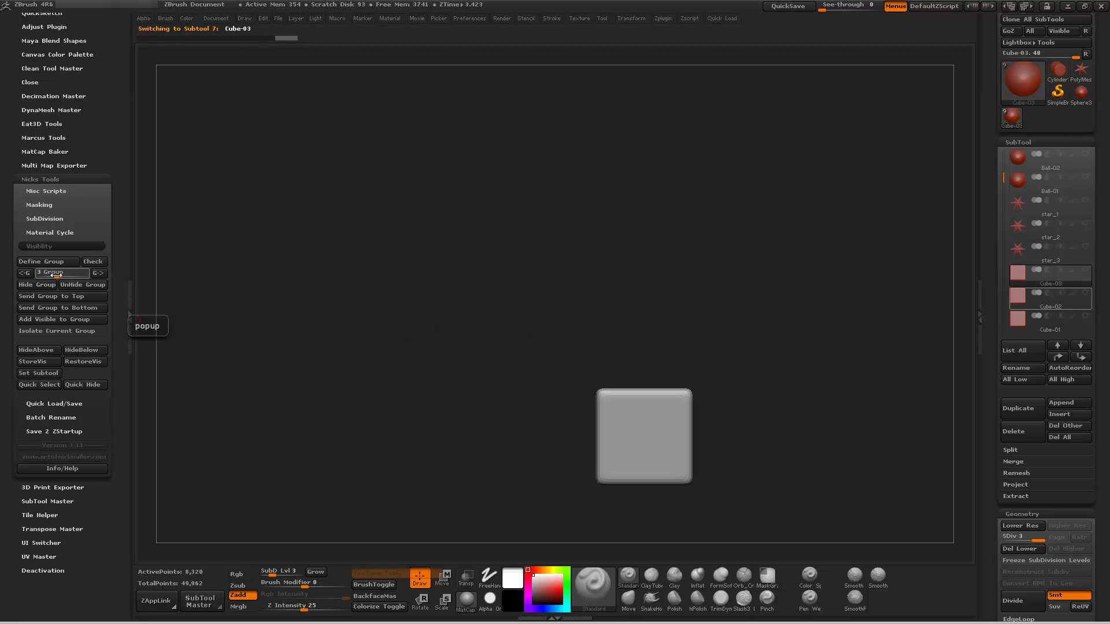
- Unhide the ball, star and cube groups one after another
{"action": "mouse_move", "coordinate": [63, 275]}
{"action": "left_mouse_down"}
{"action": "mouse_move", "coordinate": [49, 275]}
{"action": "mouse_move", "coordinate": [61, 274]}
{"action": "left_mouse_up"}
{"action": "left_click", "coordinate": [85, 285]}
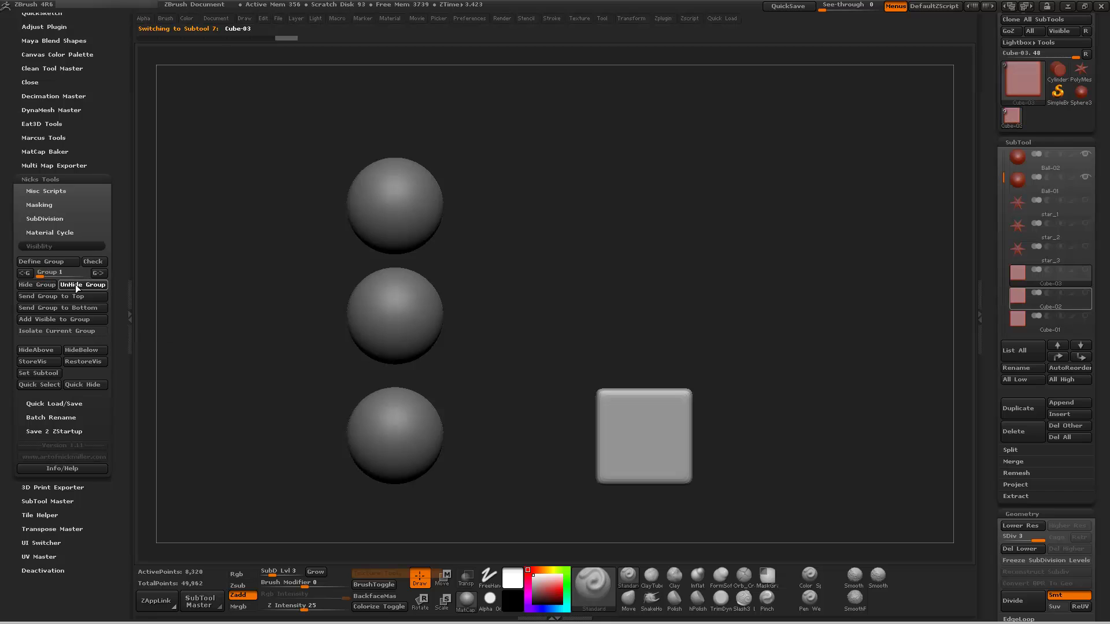
{"action": "left_click", "coordinate": [76, 285]}
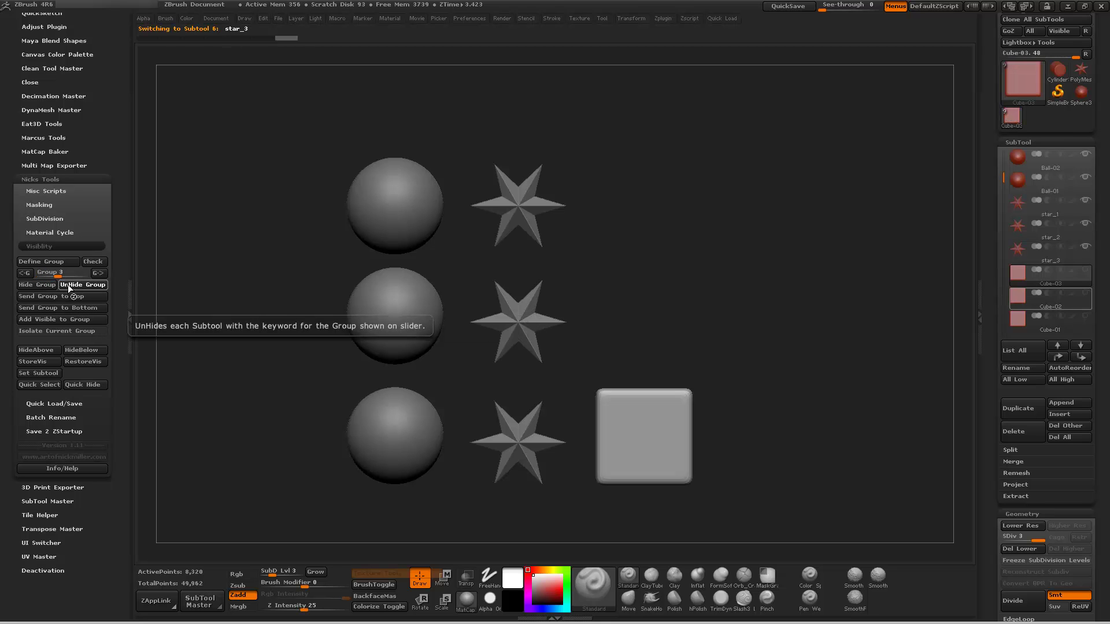
{"action": "left_click", "coordinate": [68, 285]}
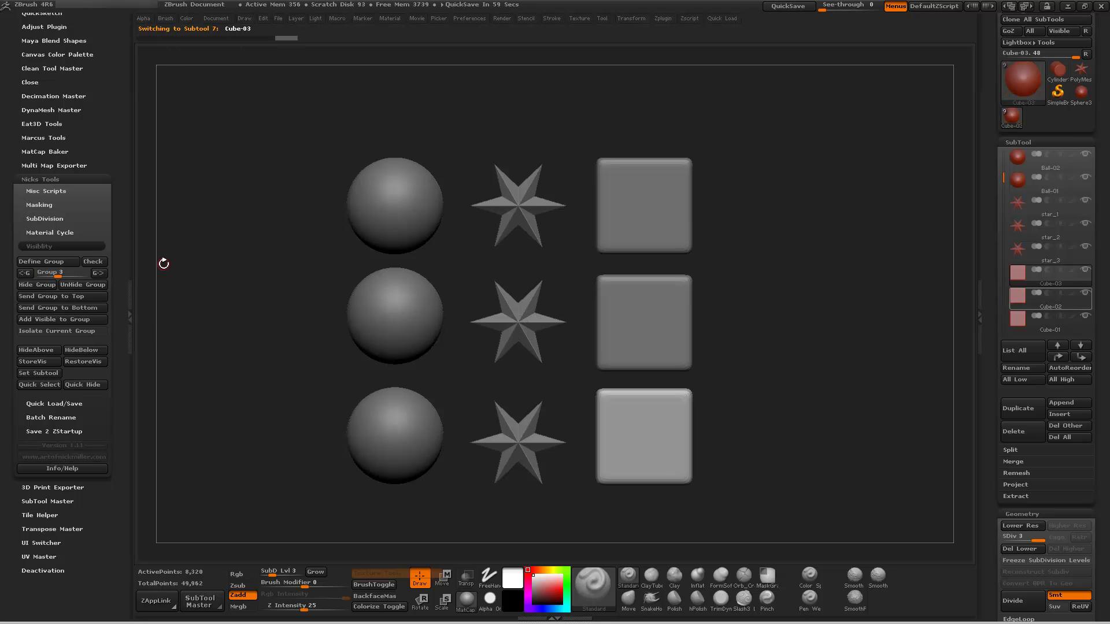
- Send the star group to the top of the subtool list and then to the bottom
{"action": "left_click", "coordinate": [53, 275]}
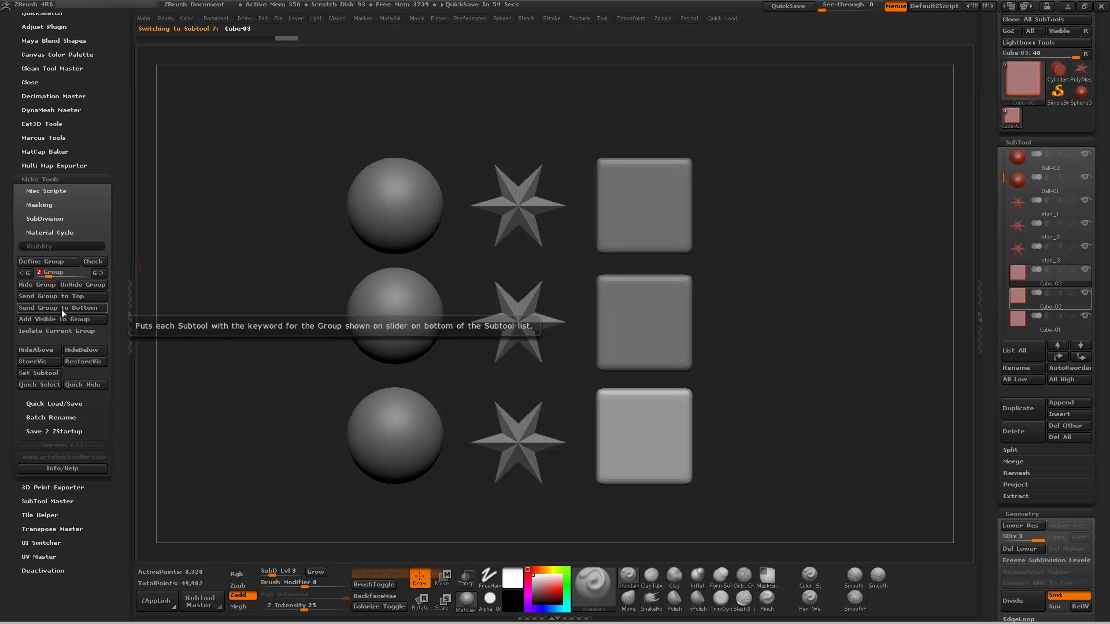
{"action": "left_click", "coordinate": [64, 297]}
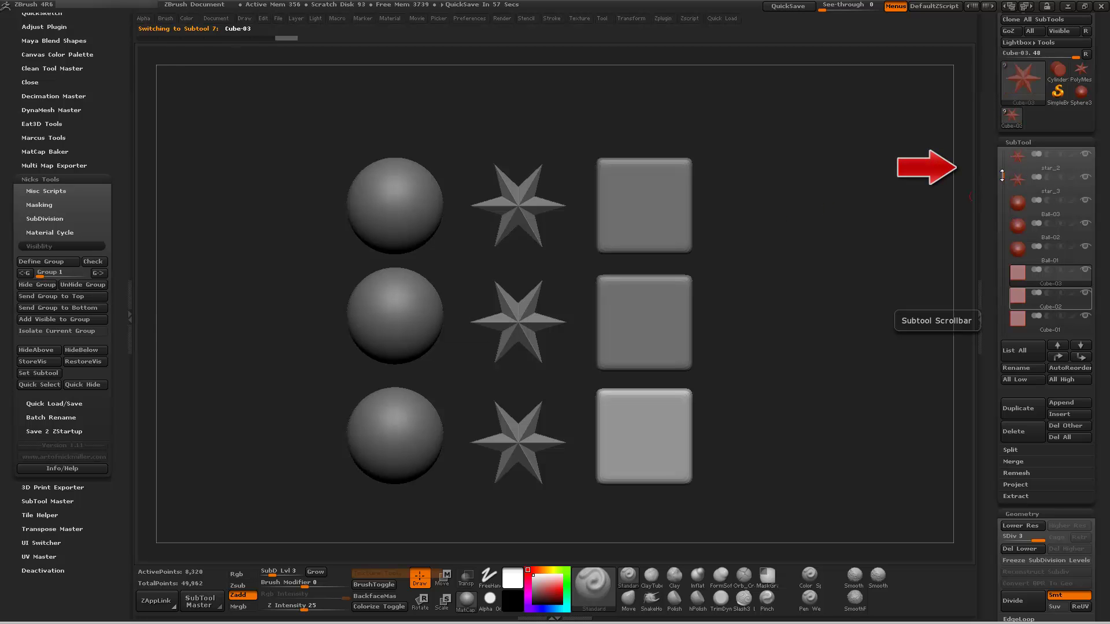
{"action": "left_click", "coordinate": [49, 277]}
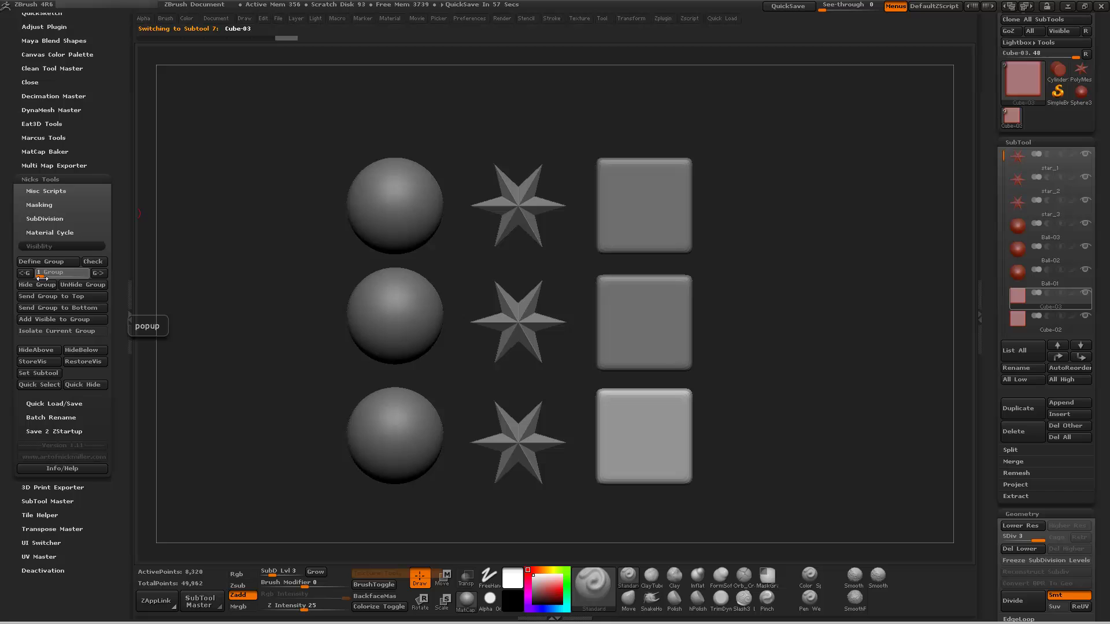
{"action": "left_click", "coordinate": [53, 308]}
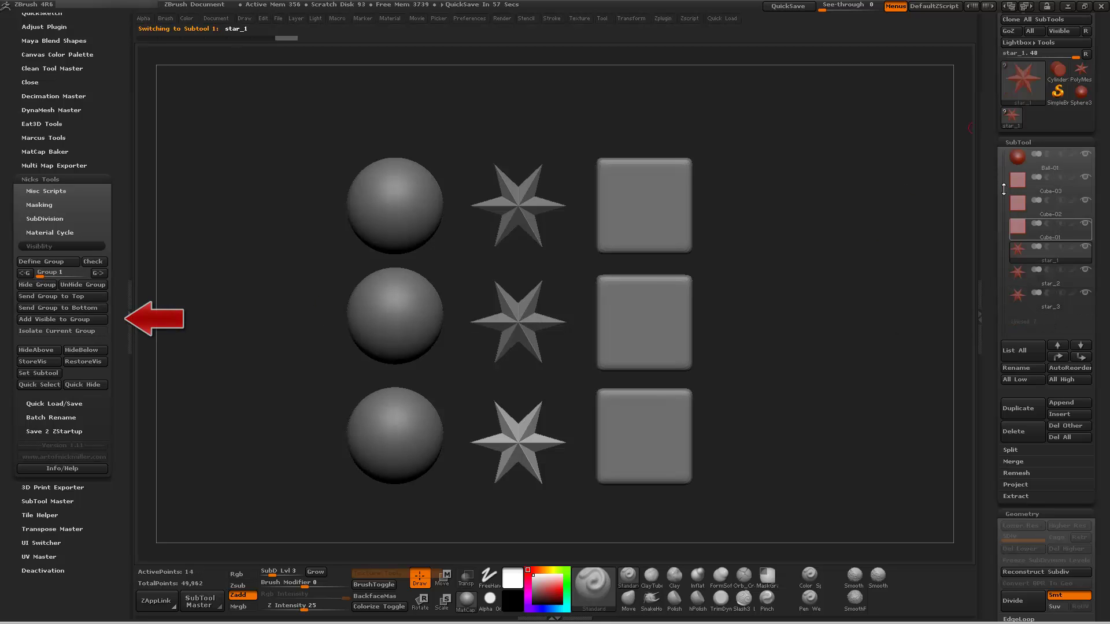
- Send Group 3 with the cube subtools to the top of the subtool list
{"action": "left_click", "coordinate": [58, 274]}
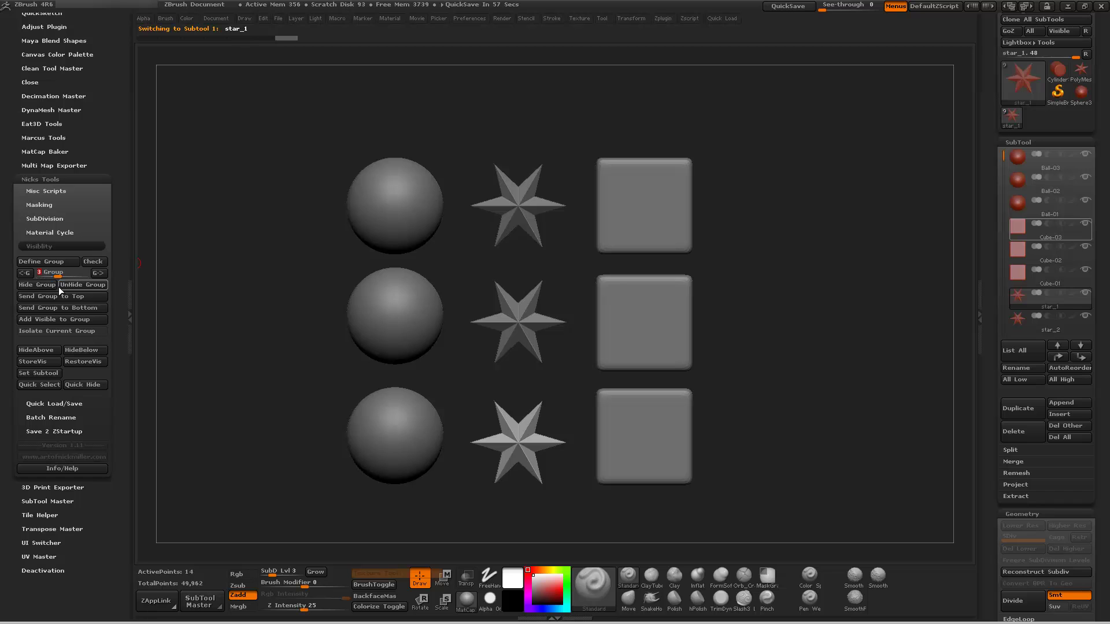
{"action": "left_click", "coordinate": [65, 296]}
{"action": "left_click_drag", "start_coordinate": [1003, 174], "coordinate": [1002, 138]}
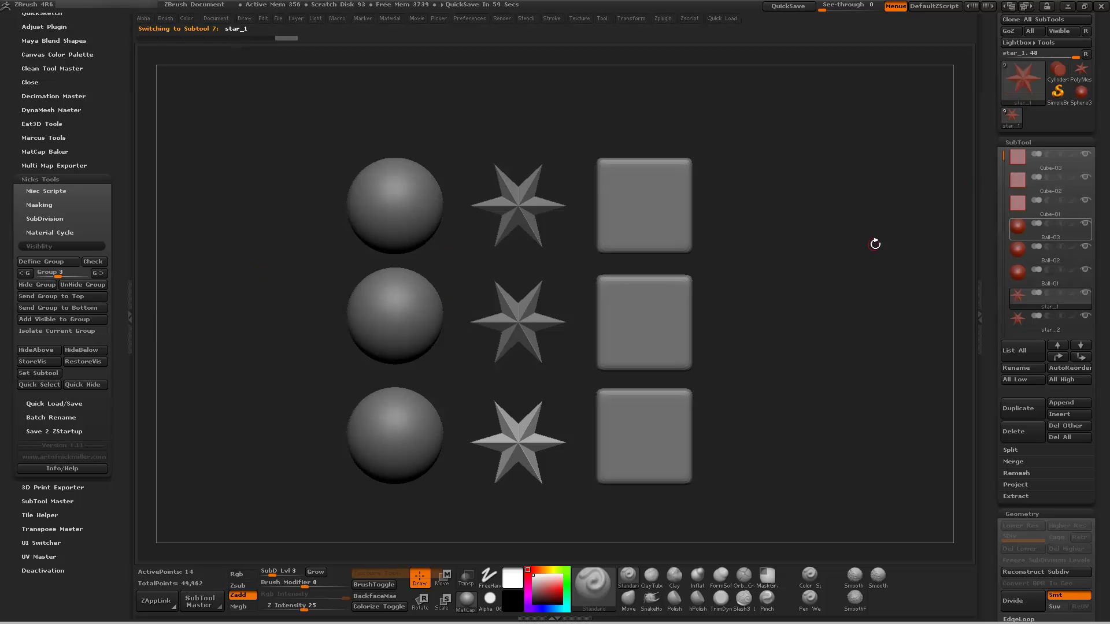
- Hide Ball-03, Ball-02 and Ball-01, select Cube-01 and add the visible subtools to Group 3
{"action": "left_click", "coordinate": [1085, 224]}
{"action": "left_click", "coordinate": [1086, 247]}
{"action": "left_click", "coordinate": [1085, 270]}
{"action": "left_click", "coordinate": [1049, 205]}
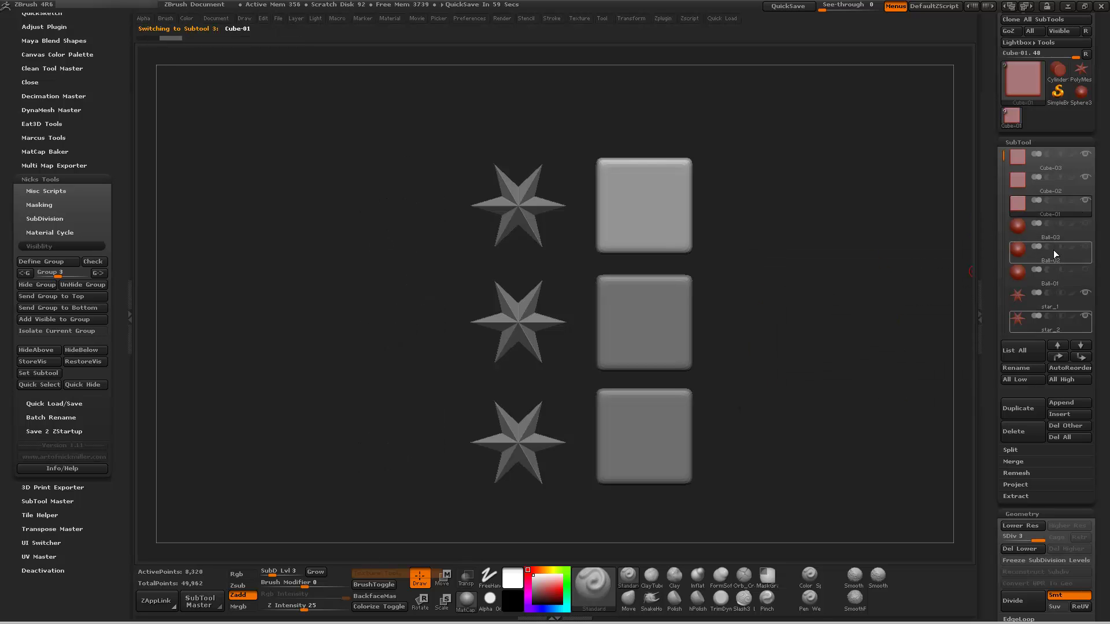
{"action": "left_click_drag", "start_coordinate": [1004, 174], "coordinate": [1003, 197]}
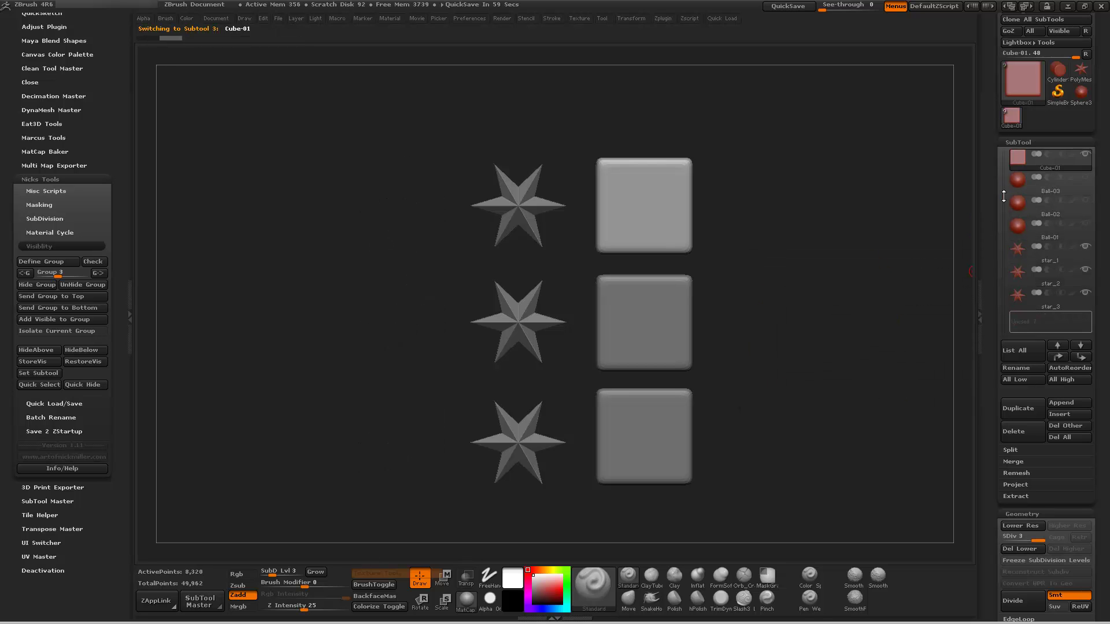
{"action": "left_click", "coordinate": [83, 318]}
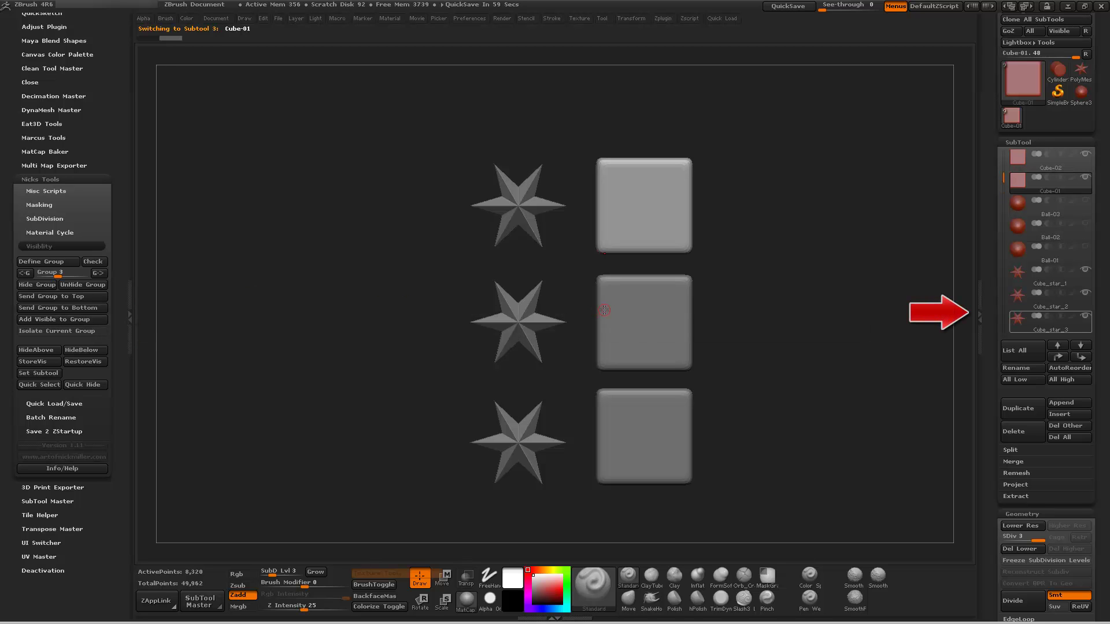
- Hide and unhide Group 3 to test it with the added star subtools
{"action": "mouse_move", "coordinate": [1083, 221]}
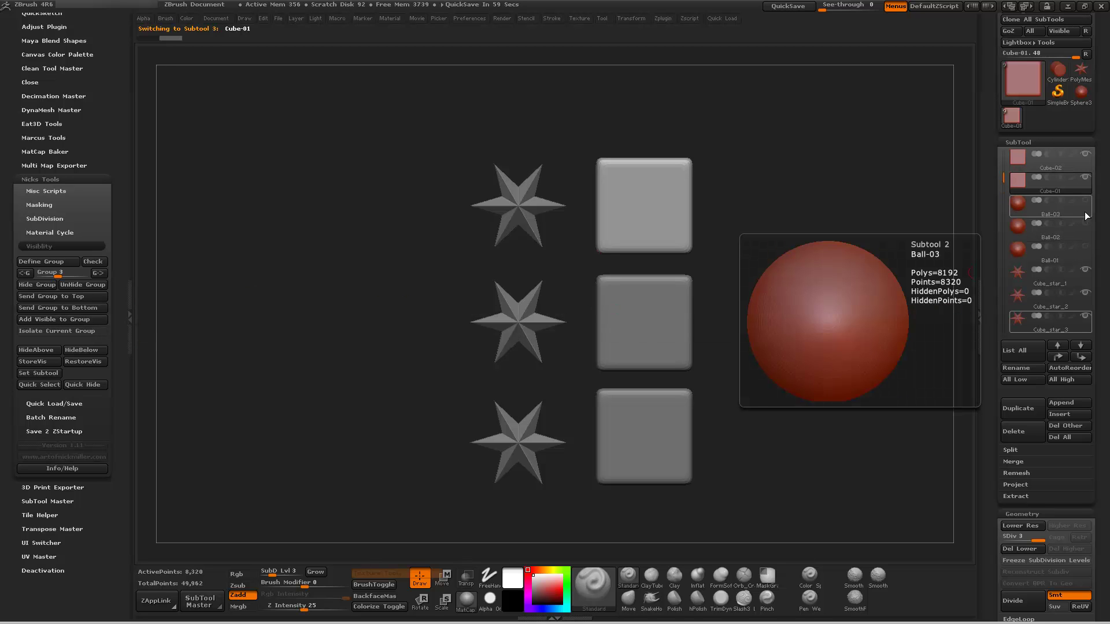
{"action": "left_click", "coordinate": [49, 288]}
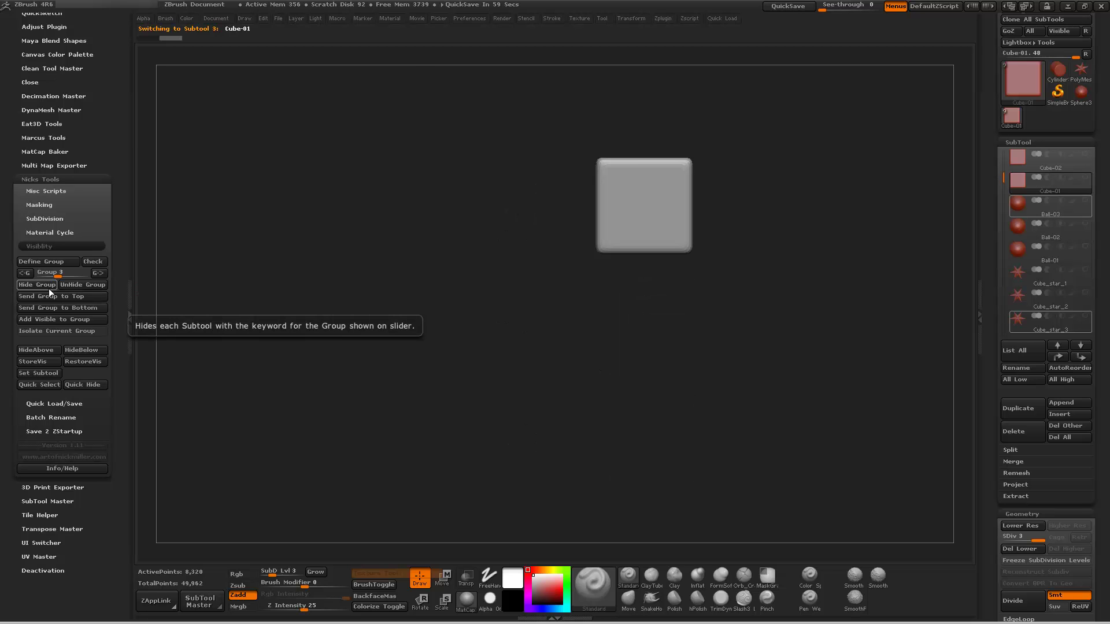
{"action": "left_click", "coordinate": [82, 285]}
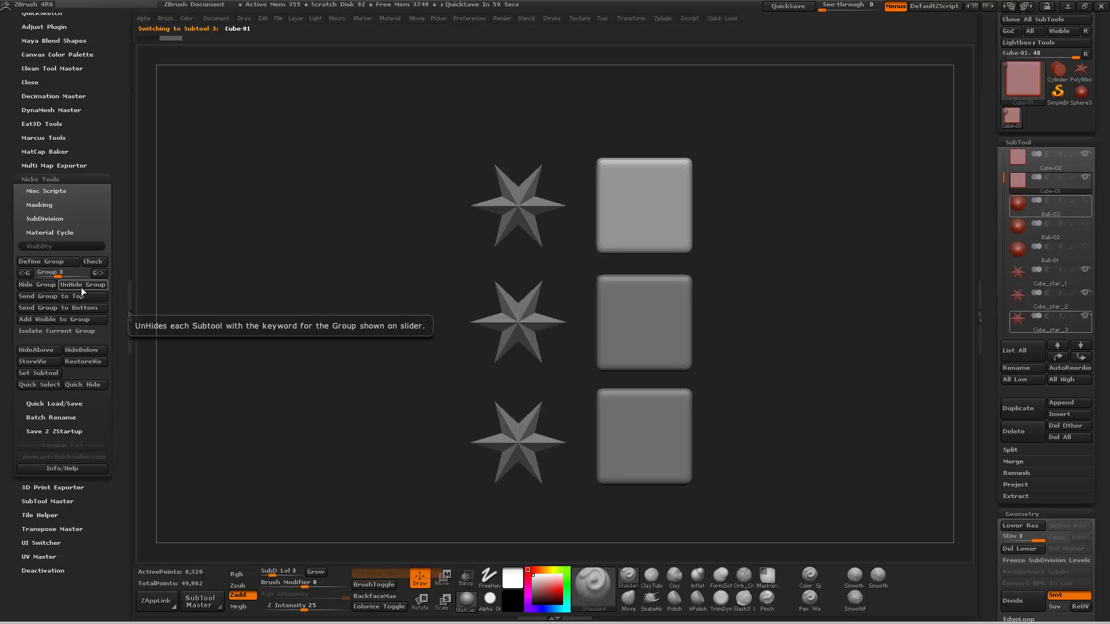
- Send Group 3 with the cube and star subtools to the top of the subtool list
{"action": "left_click", "coordinate": [74, 297]}
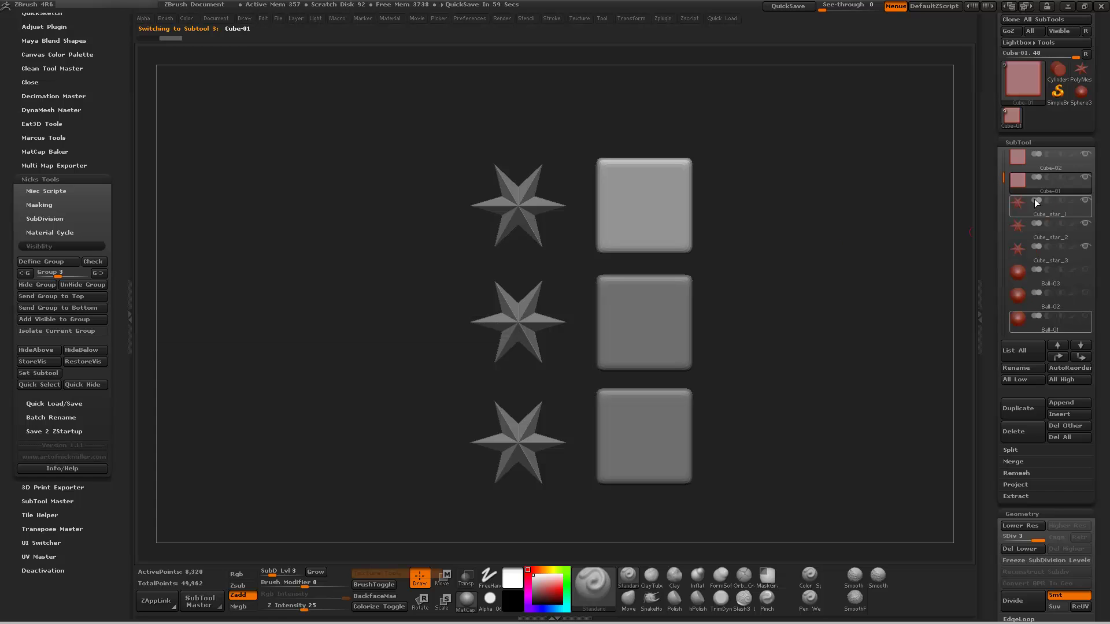
{"action": "left_click_drag", "start_coordinate": [1006, 177], "coordinate": [1008, 135]}
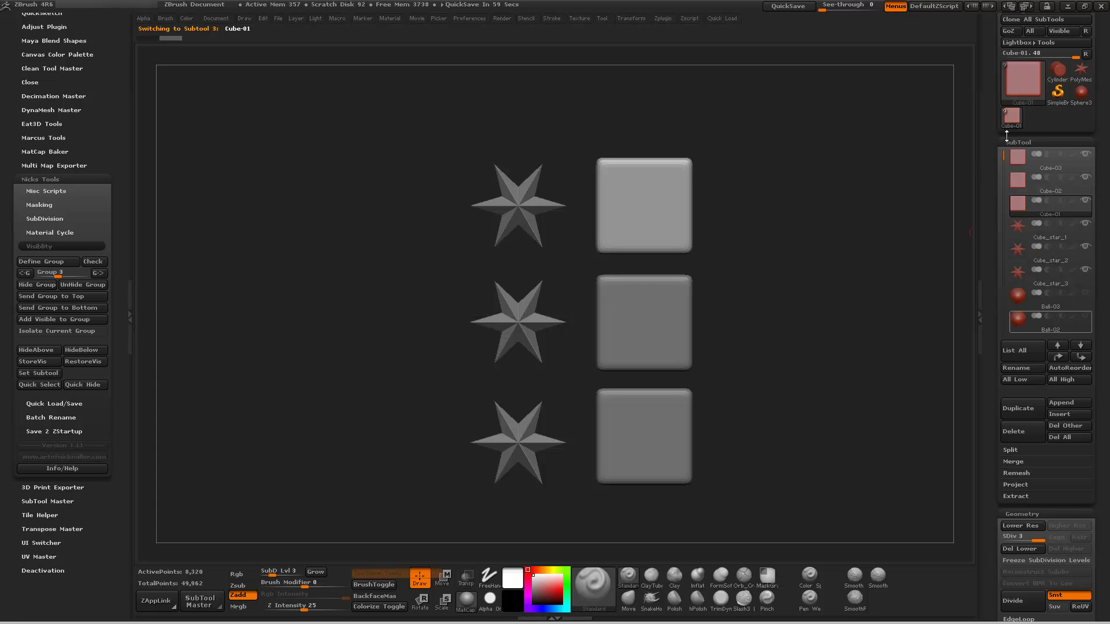
- Switch the group selector to Group 2, then isolate the active Cube-01's group and show all subtools again
{"action": "left_click_drag", "start_coordinate": [58, 277], "coordinate": [50, 278]}
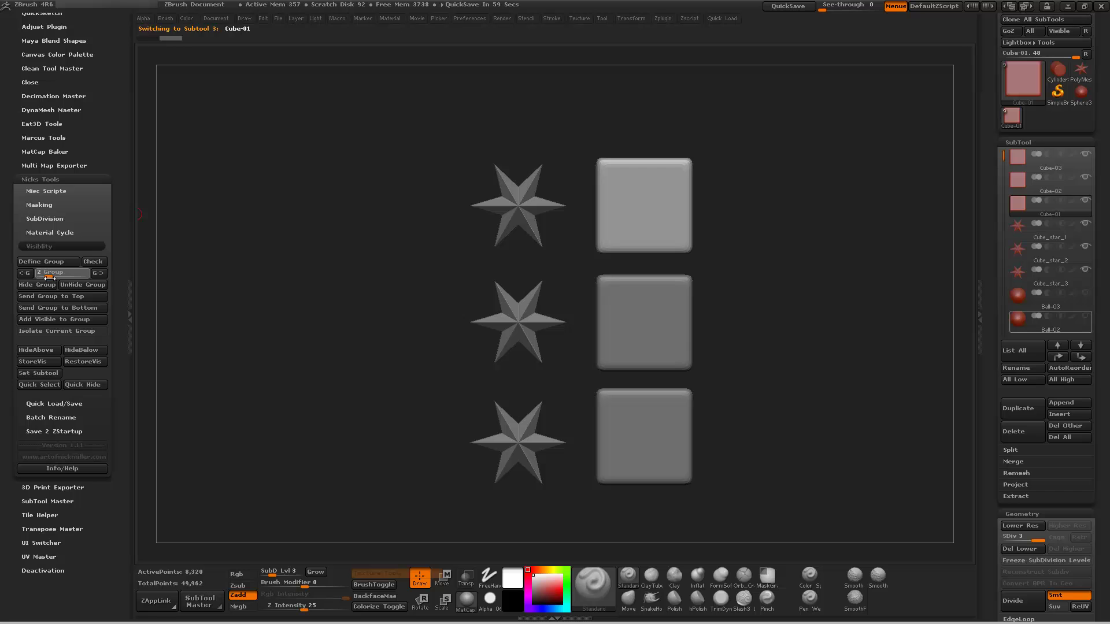
{"action": "left_click", "coordinate": [72, 331]}
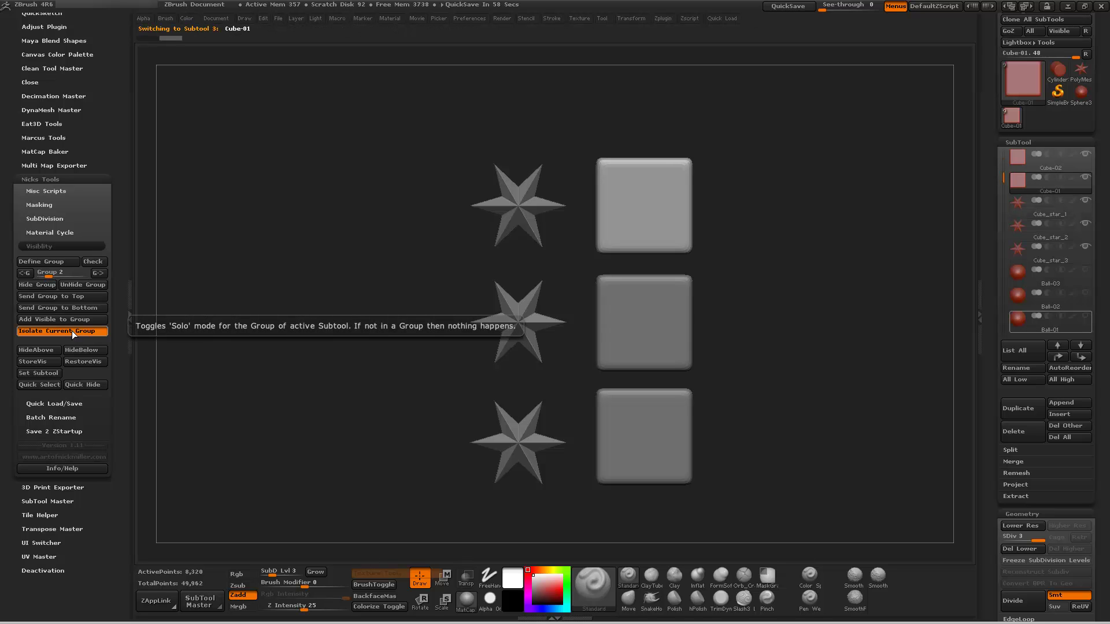
{"action": "left_click", "coordinate": [71, 331]}
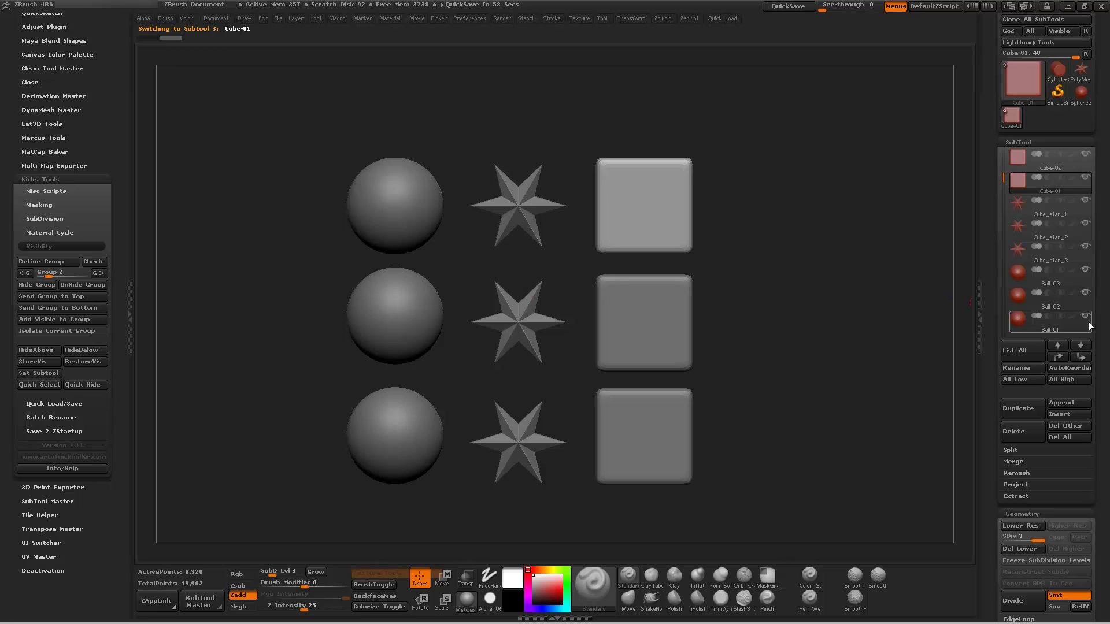
- Toggle isolation of the current group on and off, first with Ball-01 active and again with the middle star picked
{"action": "left_click", "coordinate": [1068, 326]}
{"action": "left_click", "coordinate": [89, 332]}
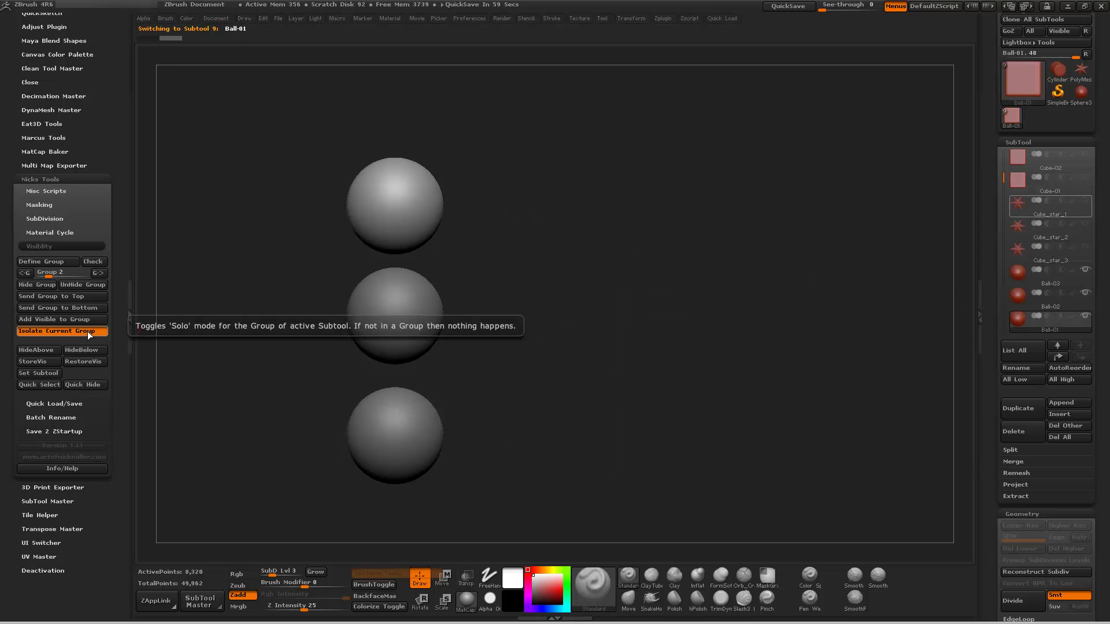
{"action": "left_click", "coordinate": [88, 331]}
{"action": "left_click", "coordinate": [517, 321], "text": "alt"}
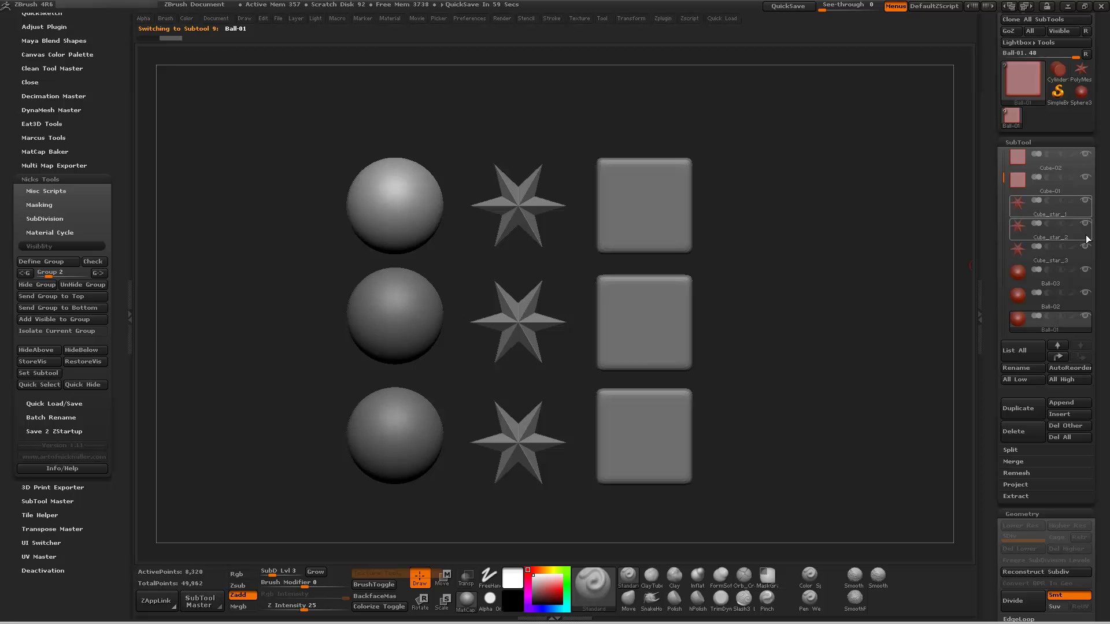
{"action": "left_click", "coordinate": [74, 330]}
{"action": "left_click", "coordinate": [75, 331]}
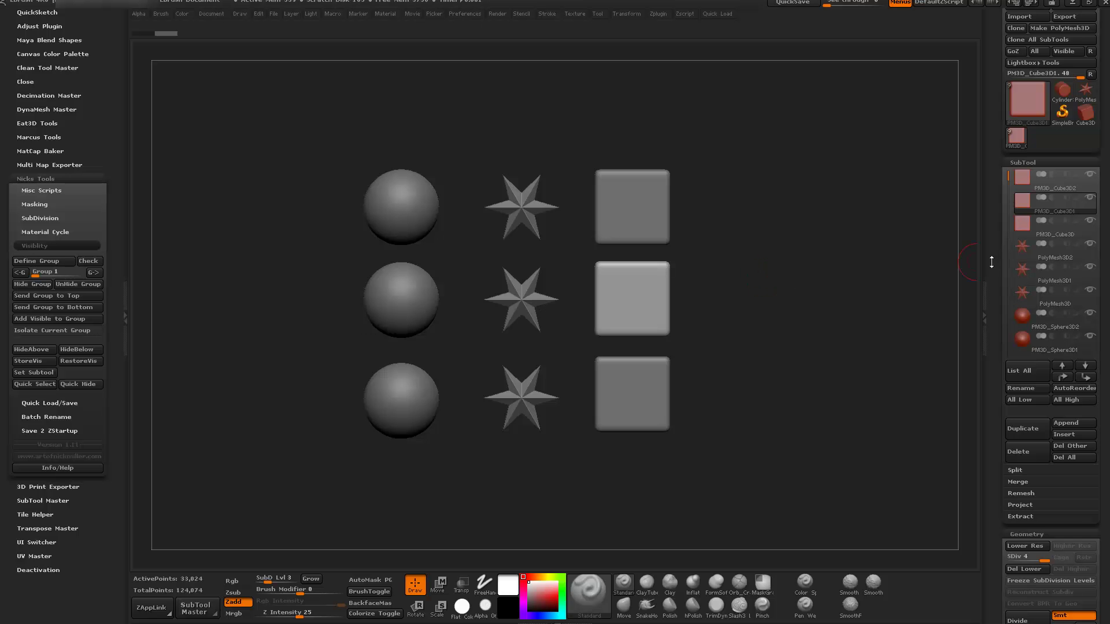
- Make PM3D_Cube3D active and pull its two upper corners out into horns with the SnakeHook brush
{"action": "left_click", "coordinate": [1034, 226]}
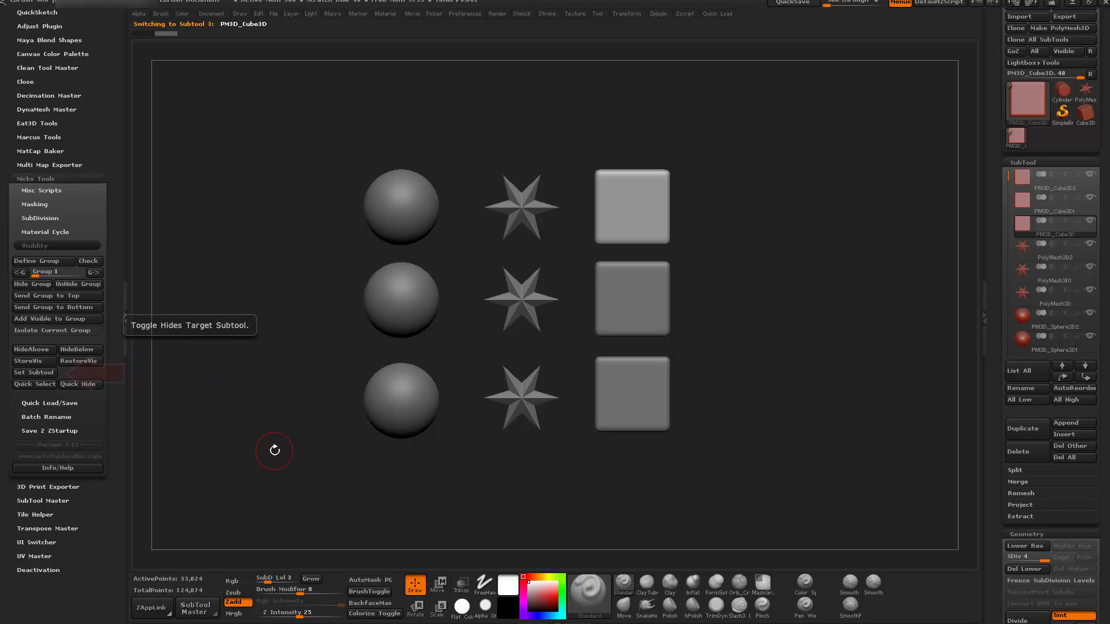
{"action": "left_click", "coordinate": [647, 604]}
{"action": "left_click_drag", "start_coordinate": [600, 177], "coordinate": [587, 149]}
{"action": "left_click_drag", "start_coordinate": [653, 179], "coordinate": [679, 153]}
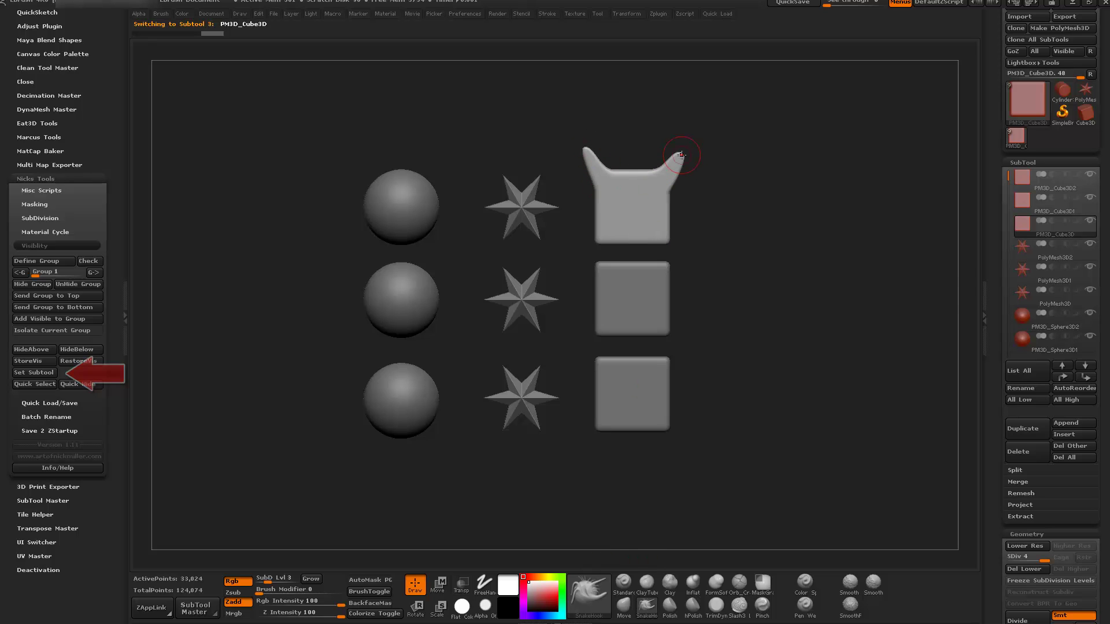
- Make PM3D_Sphere3D2 active and pull two small horns out of its upper half
{"action": "left_click", "coordinate": [1078, 324]}
{"action": "left_click_drag", "start_coordinate": [374, 387], "coordinate": [358, 378]}
{"action": "left_click_drag", "start_coordinate": [426, 384], "coordinate": [441, 379]}
- Jump back to the target cube with Quick Select and pull its two lower corners outward
{"action": "left_click", "coordinate": [56, 384]}
{"action": "left_click_drag", "start_coordinate": [599, 240], "coordinate": [572, 248]}
{"action": "left_click_drag", "start_coordinate": [666, 240], "coordinate": [689, 248]}
- Return to the sphere with Quick Select, pull two horns from its lower half, and toggle the target subtool's visibility with Quick Hide
{"action": "left_click", "coordinate": [35, 384]}
{"action": "left_click_drag", "start_coordinate": [376, 417], "coordinate": [366, 431]}
{"action": "left_click_drag", "start_coordinate": [428, 418], "coordinate": [445, 431]}
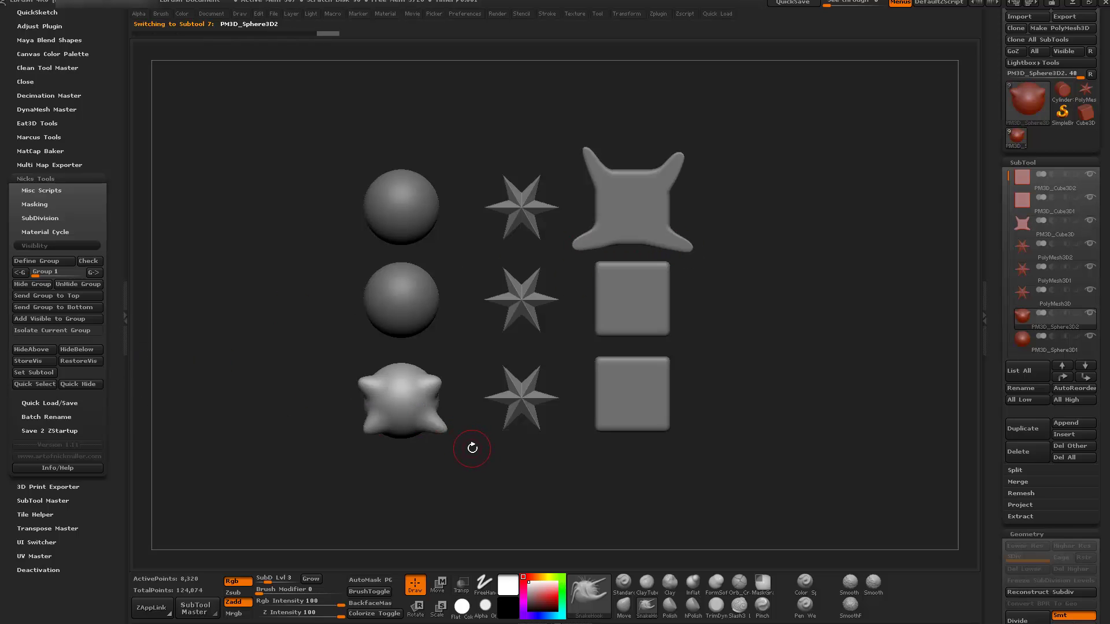
{"action": "left_click", "coordinate": [77, 384]}
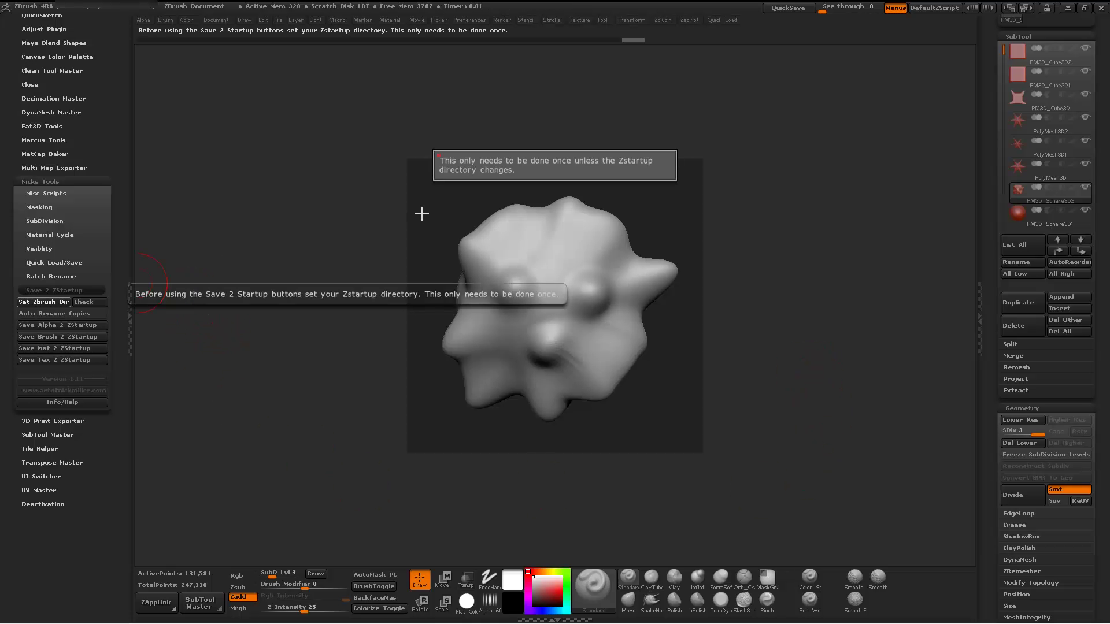
- Set the root ZBrush directory for the startup saves to D:\Program Files\Pixologic\ZBrush 4R6
{"action": "left_click", "coordinate": [43, 302]}
{"action": "type", "text": "D:\\Program Files\\Pixologic\\ZBrush 4R6"}
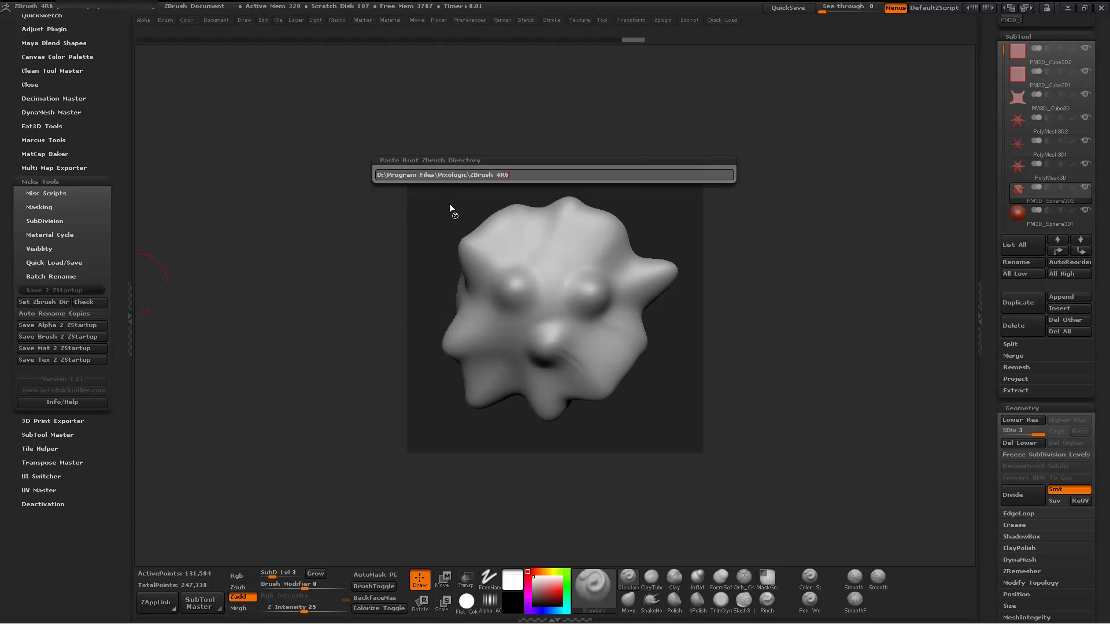
{"action": "key", "text": "Return"}
- Capture the document as an alpha with GrabDoc and save it to the ZStartup folder
{"action": "left_click", "coordinate": [144, 20]}
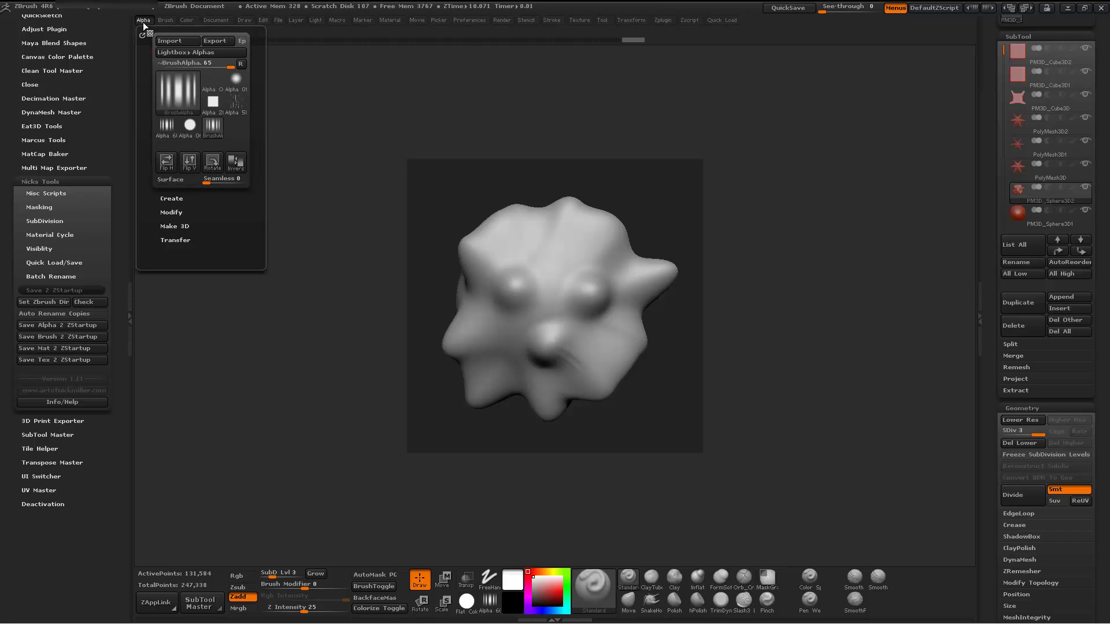
{"action": "left_click", "coordinate": [176, 198]}
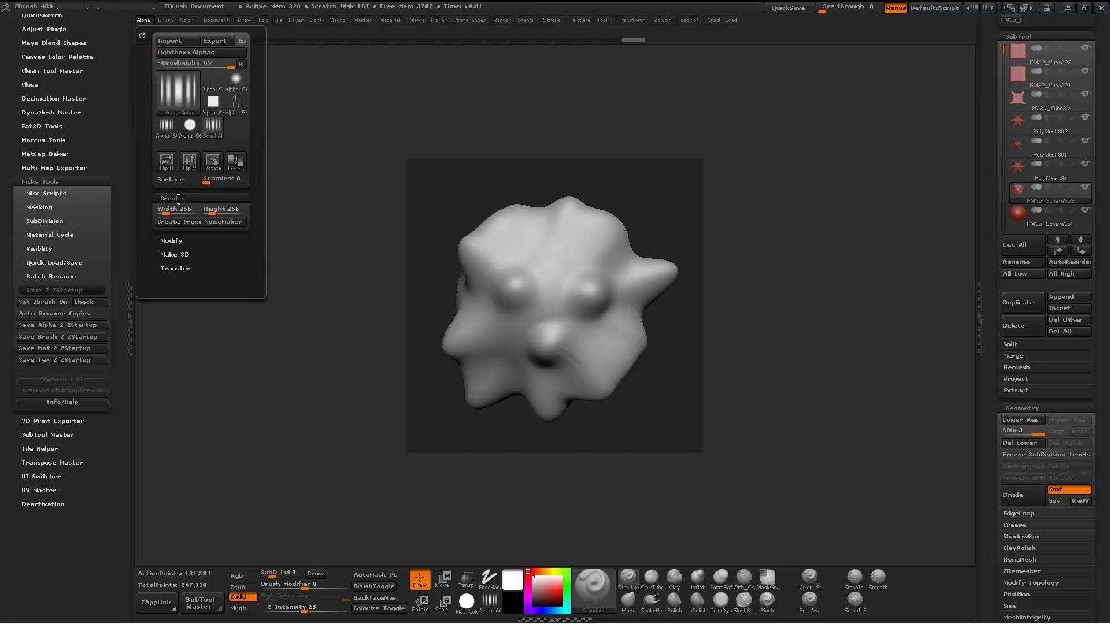
{"action": "left_click", "coordinate": [175, 269]}
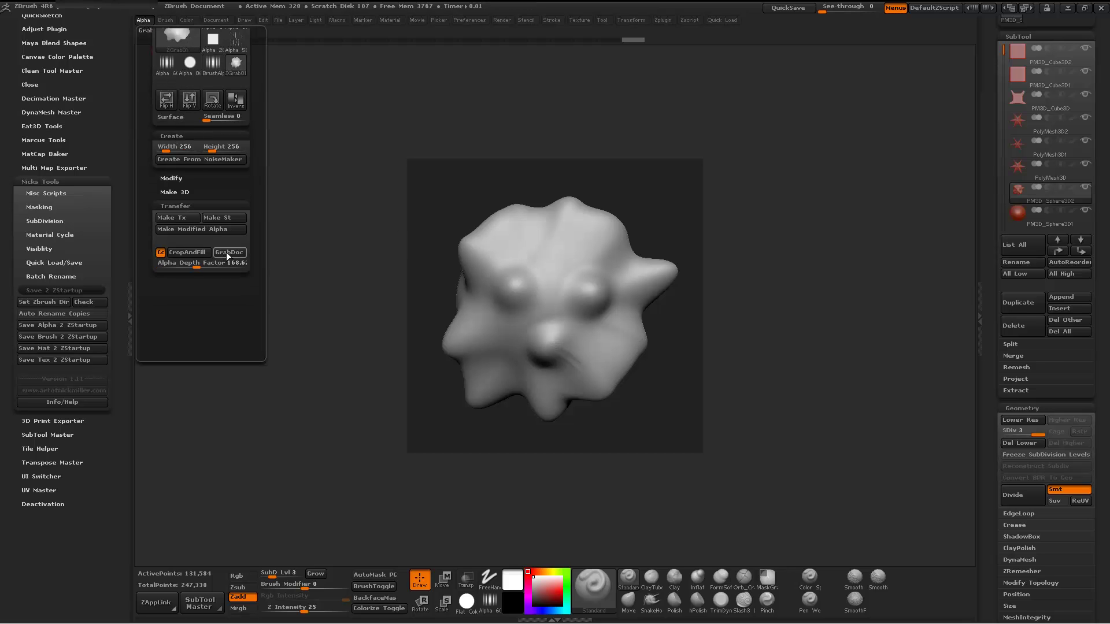
{"action": "left_click", "coordinate": [229, 252]}
{"action": "mouse_move", "coordinate": [182, 99]}
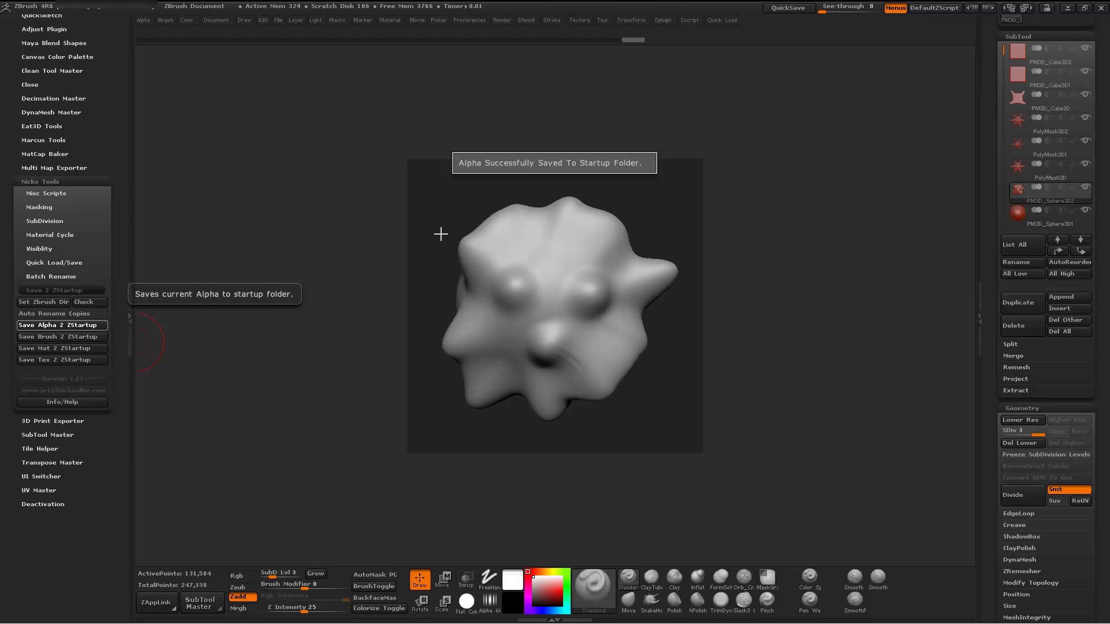
- Switch to the startup folder window to check the saved alpha file, and return to ZBrush
{"action": "key", "text": "alt+Tab"}
{"action": "left_click_drag", "start_coordinate": [1098, 35], "coordinate": [1026, 50]}
{"action": "left_click", "coordinate": [902, 156]}
{"action": "key", "text": "alt+Tab"}
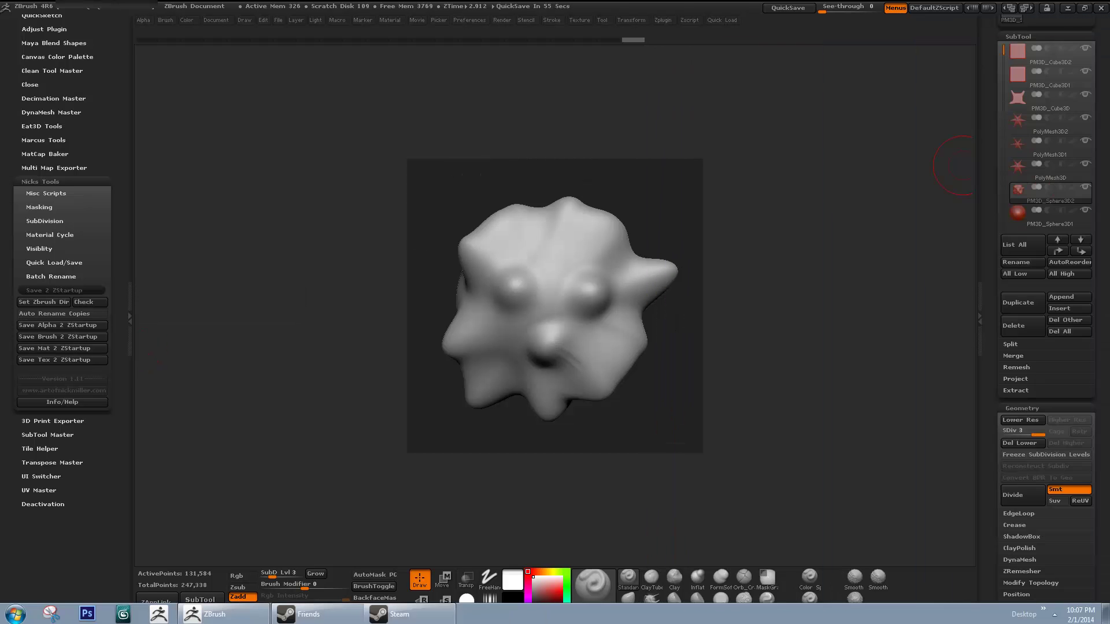
- Enable Auto Rename Copies and make a modified version of the grabbed alpha with Noise 14 and H Tiles 5
{"action": "left_click", "coordinate": [79, 312]}
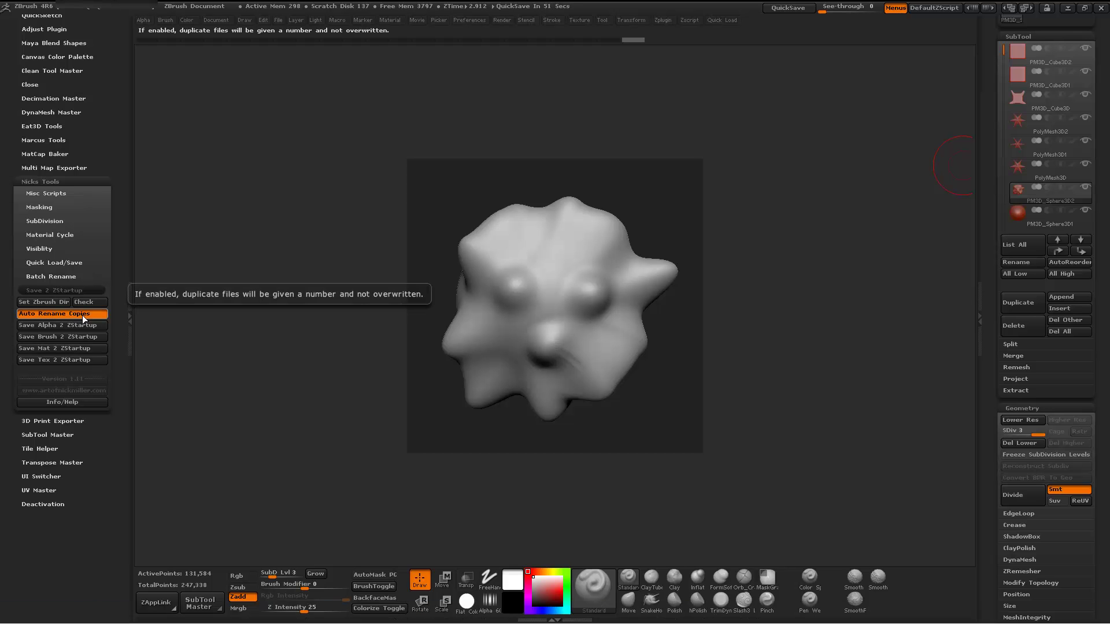
{"action": "left_click", "coordinate": [144, 21]}
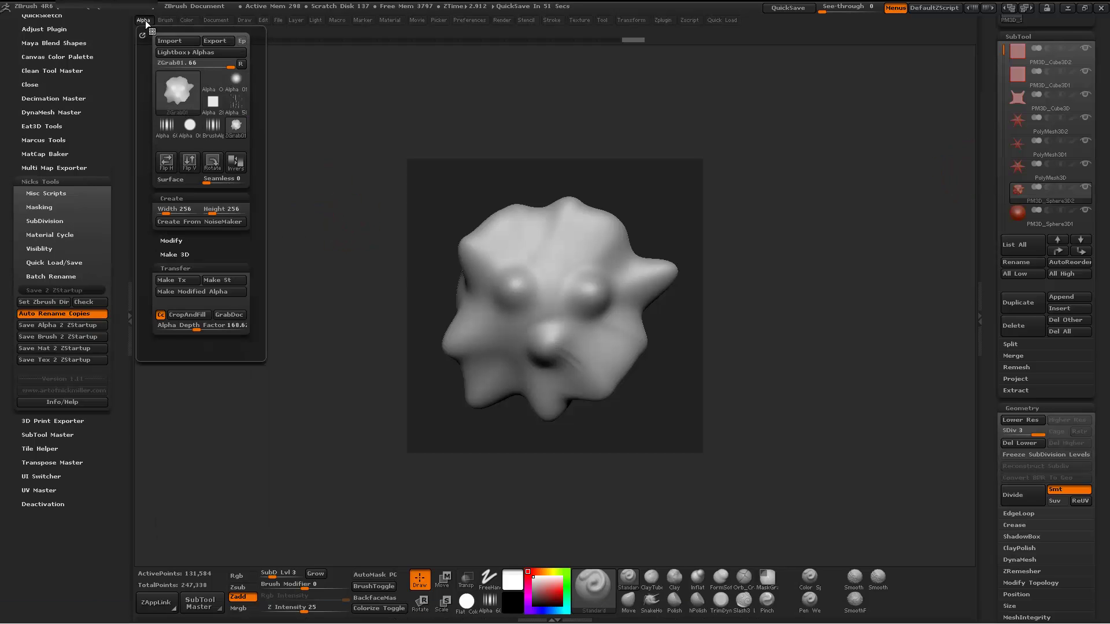
{"action": "left_click", "coordinate": [179, 241]}
{"action": "left_click_drag", "start_coordinate": [163, 254], "coordinate": [172, 277]}
{"action": "mouse_move", "coordinate": [181, 103]}
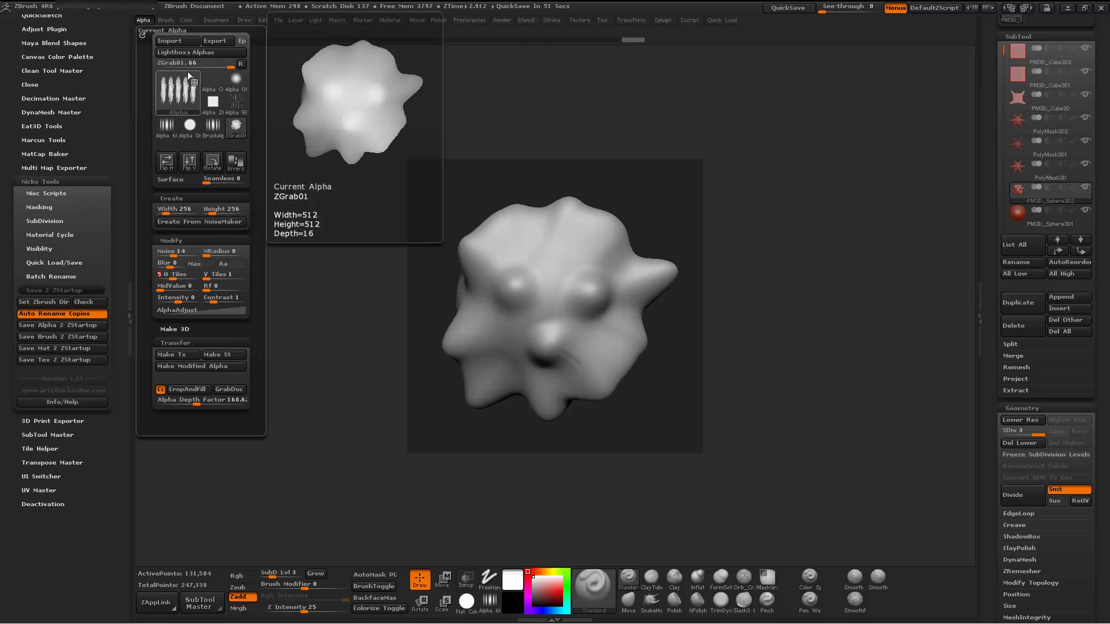
{"action": "left_click", "coordinate": [213, 366]}
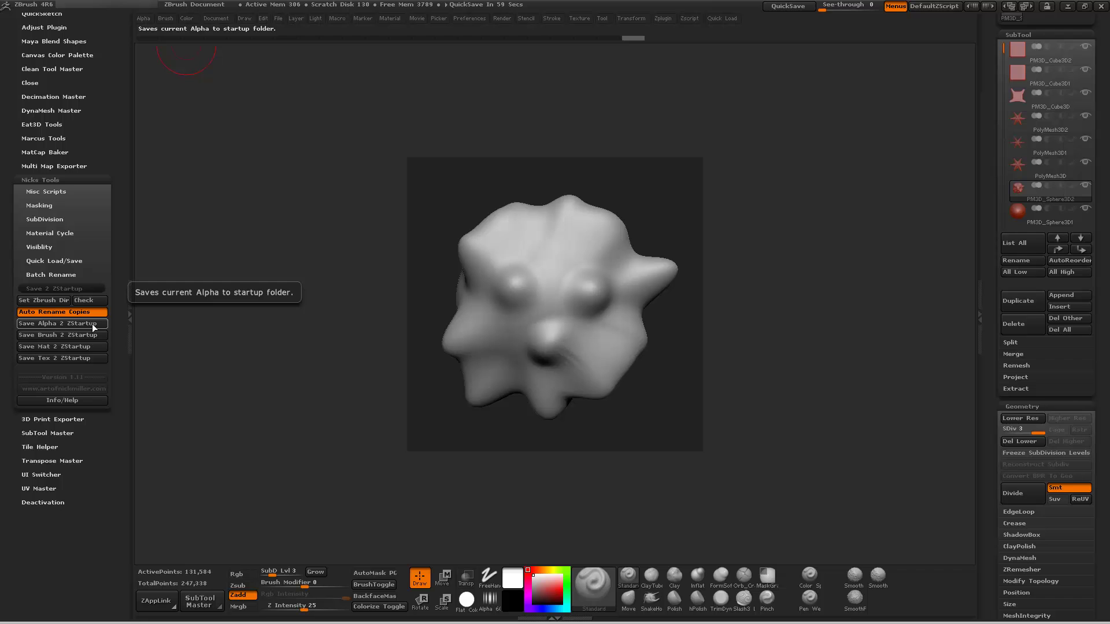
- Save the modified alpha to the ZStartup folder, check the file in the folder window, and return to ZBrush
{"action": "left_click", "coordinate": [93, 325]}
{"action": "key", "text": "alt+Tab"}
{"action": "left_click", "coordinate": [771, 155]}
{"action": "key", "text": "alt+Tab"}
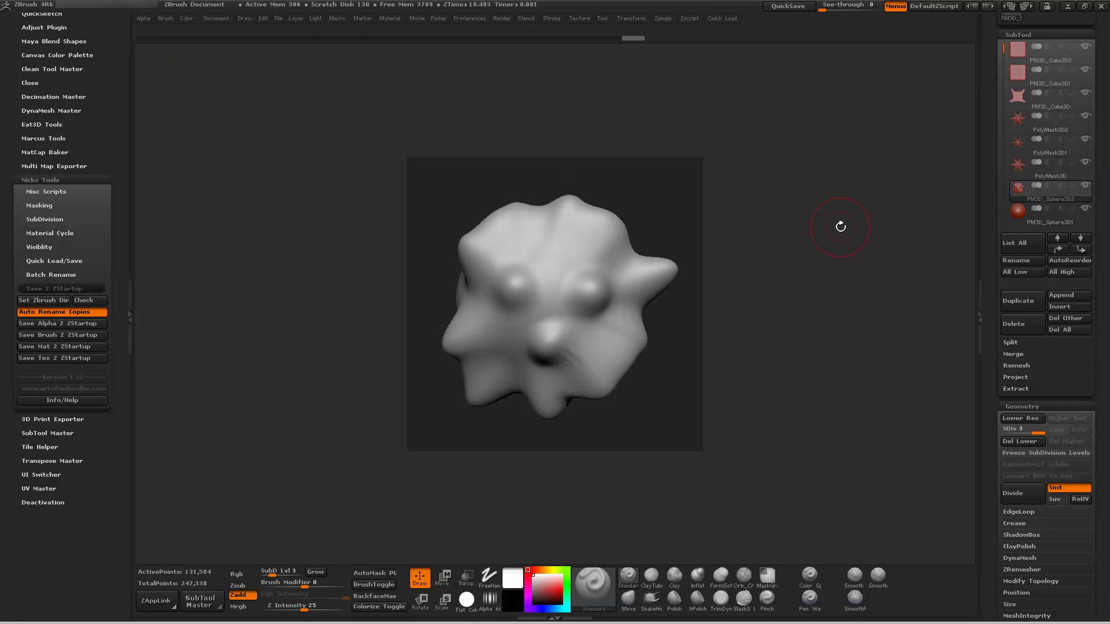